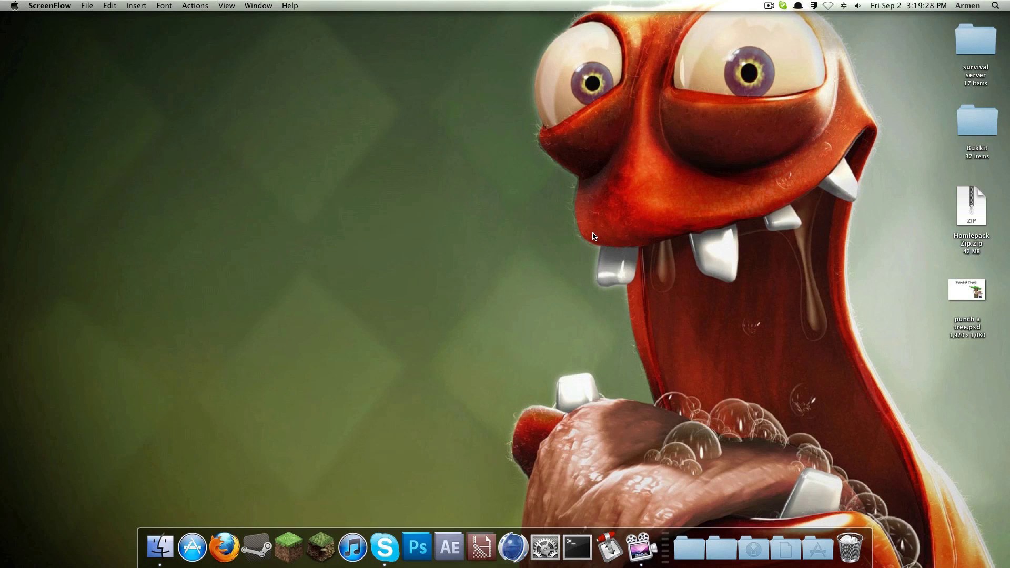
# - Drag Homiepack Zip.zip from the right column to the desktop's left side and select it
pyautogui.moveTo(969, 207); pyautogui.dragTo(291, 207)
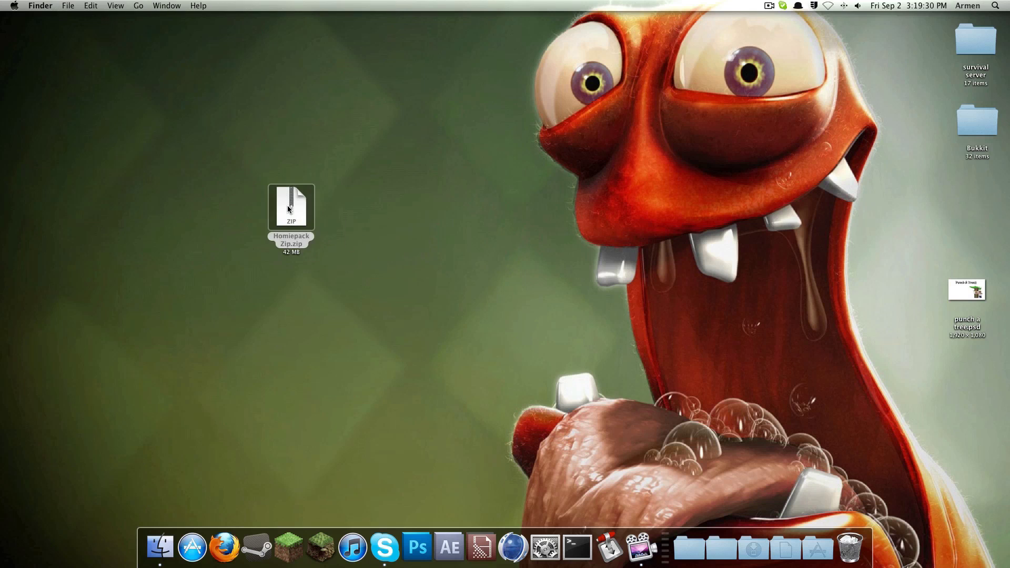
pyautogui.click(321, 211)
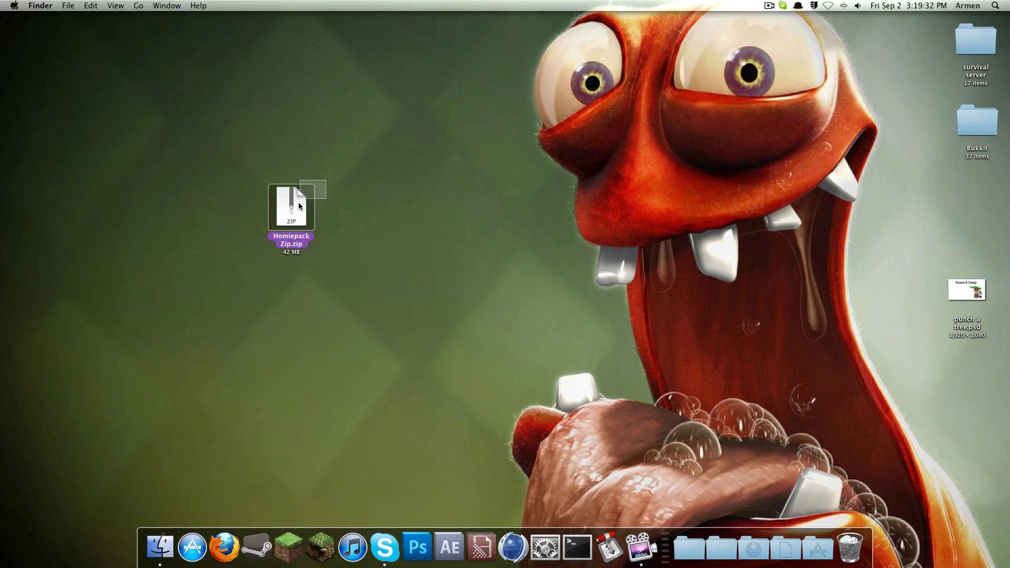
pyautogui.moveTo(323, 183); pyautogui.dragTo(251, 452)
pyautogui.moveTo(233, 256)
pyautogui.mouseDown()
pyautogui.moveTo(401, 123)
pyautogui.moveTo(395, 139)
pyautogui.mouseUp()
# - Expand Homiepack Zip.zip with Archive Utility, then reopen the zip with StuffIt Expander
pyautogui.doubleClick(287, 199)
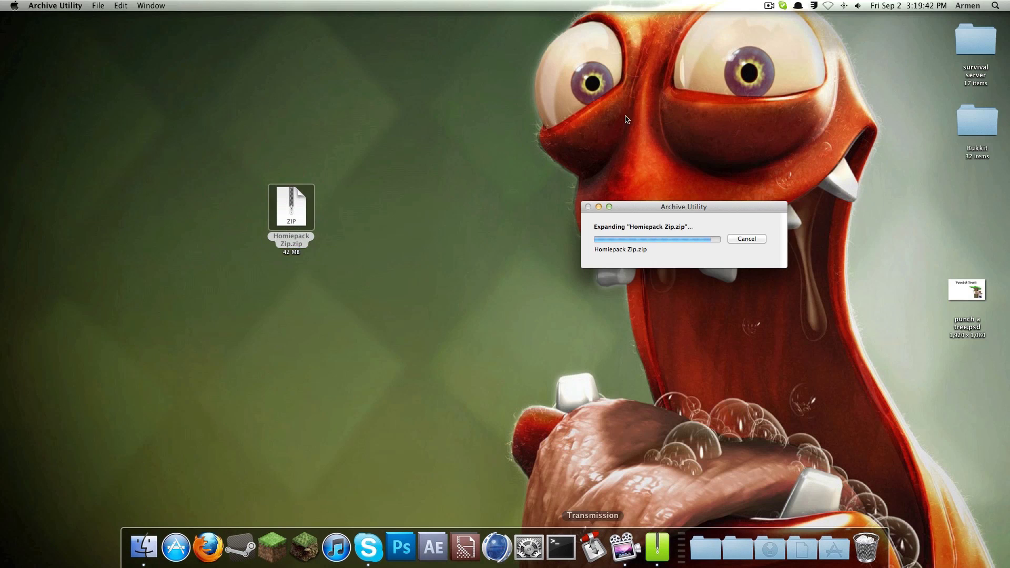
pyautogui.moveTo(334, 220); pyautogui.dragTo(469, 202)
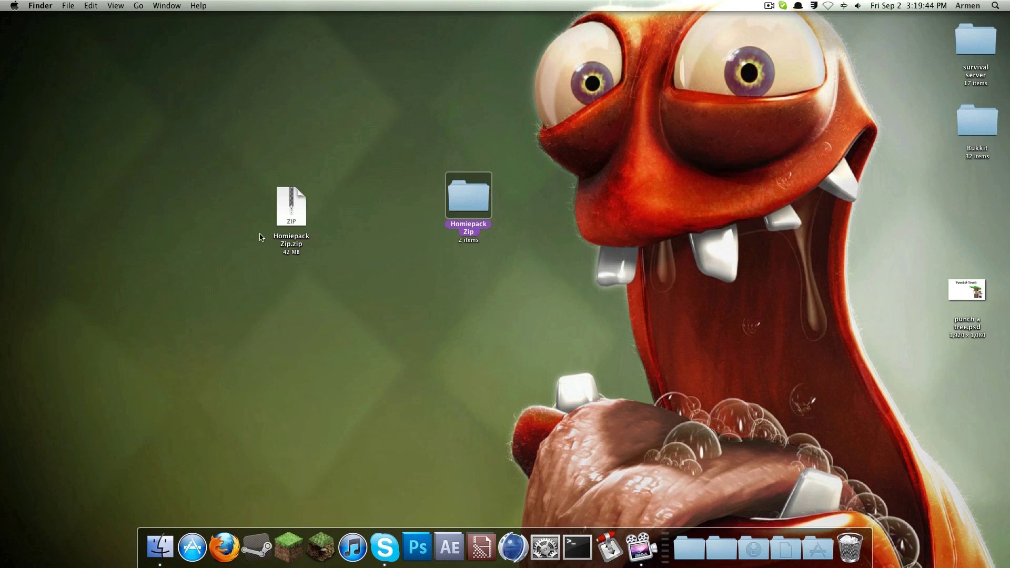
pyautogui.moveTo(291, 209)
pyautogui.mouseDown()
pyautogui.moveTo(277, 262)
pyautogui.moveTo(268, 245)
pyautogui.mouseUp()
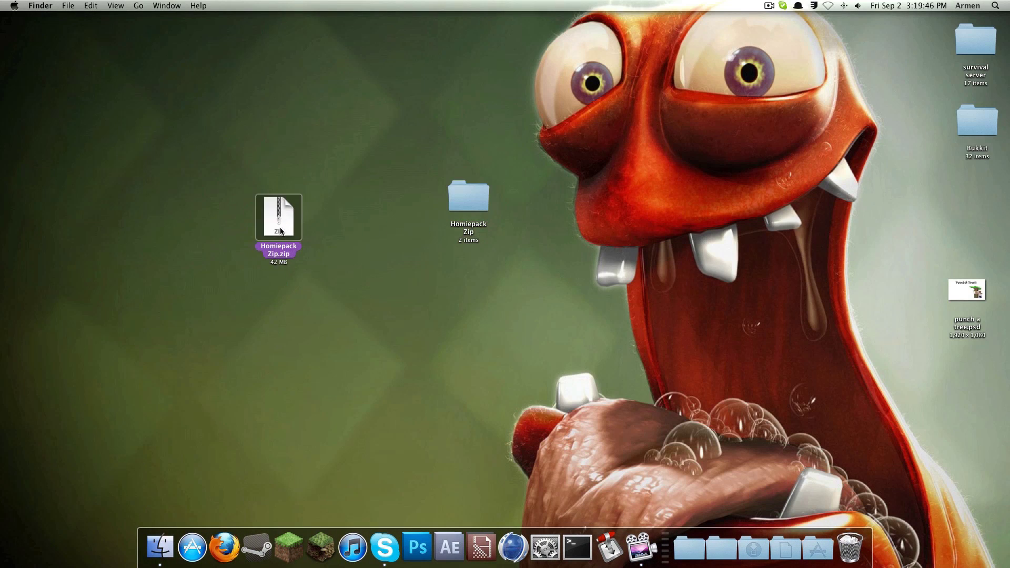
pyautogui.rightClick(281, 223)
pyautogui.moveTo(355, 234)
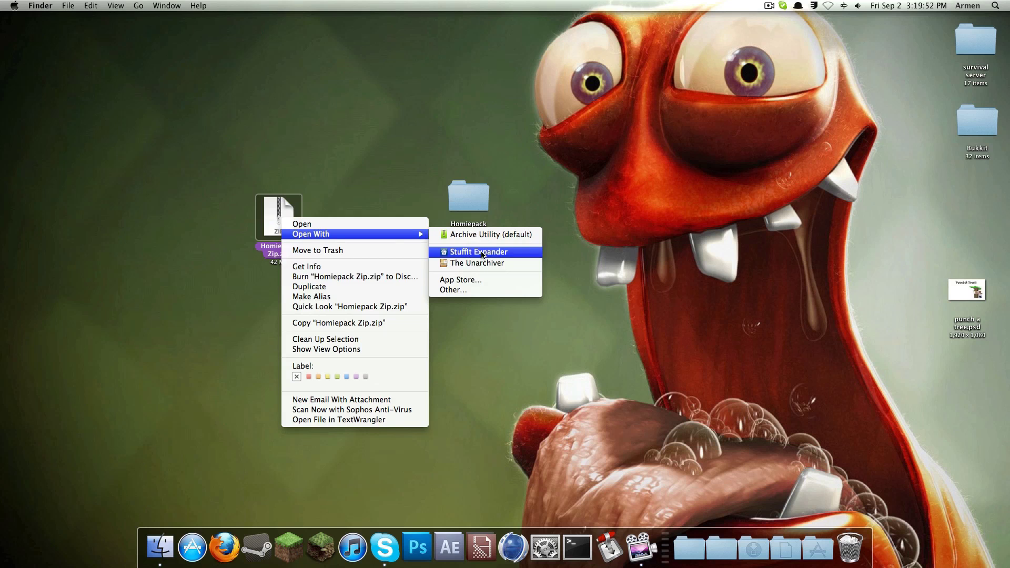
pyautogui.click(482, 254)
# - Open the Homiepack Zip folder and select both Put contents folders
pyautogui.doubleClick(468, 197)
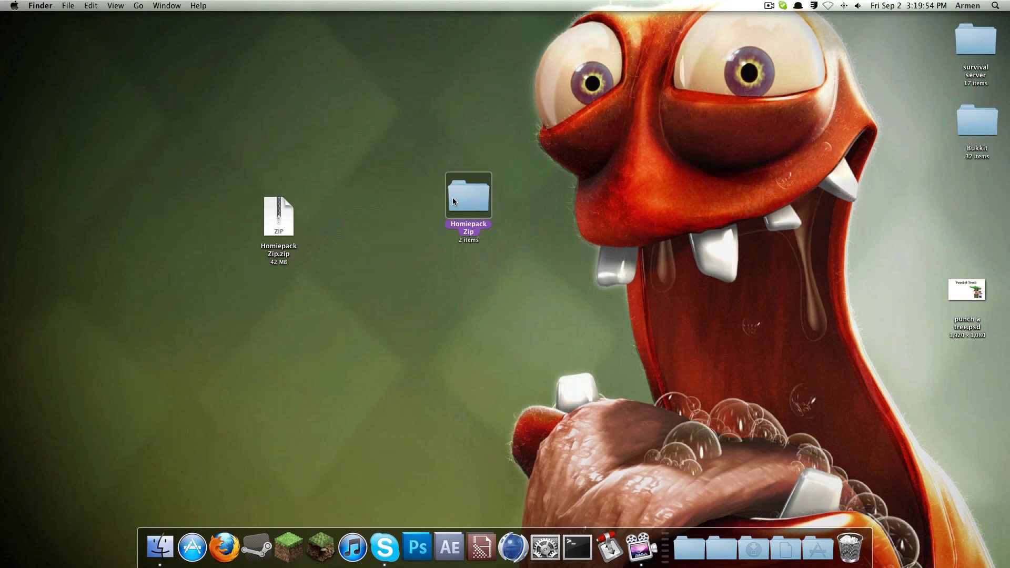
pyautogui.moveTo(413, 198); pyautogui.dragTo(660, 90)
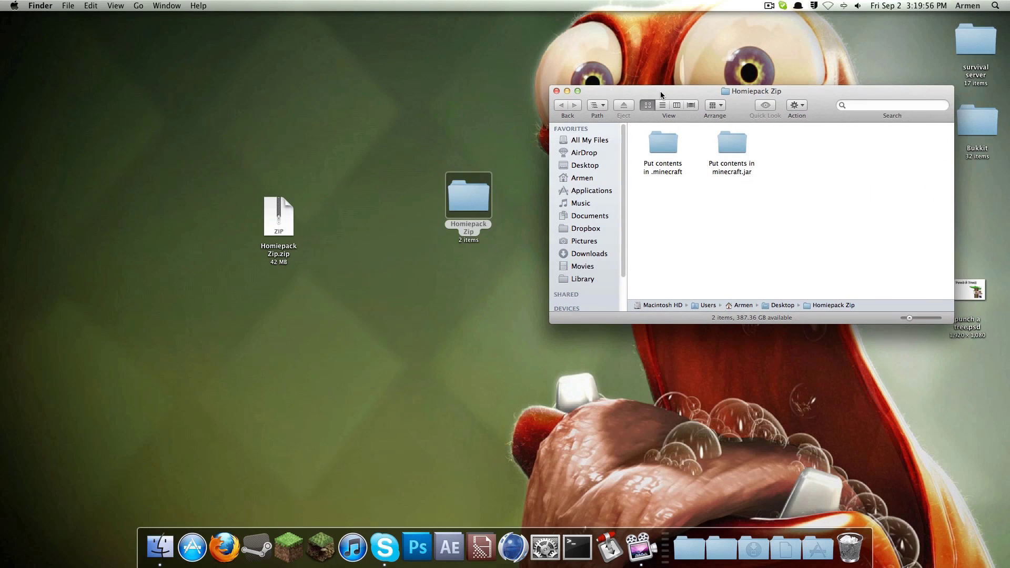
pyautogui.moveTo(773, 185); pyautogui.dragTo(623, 137)
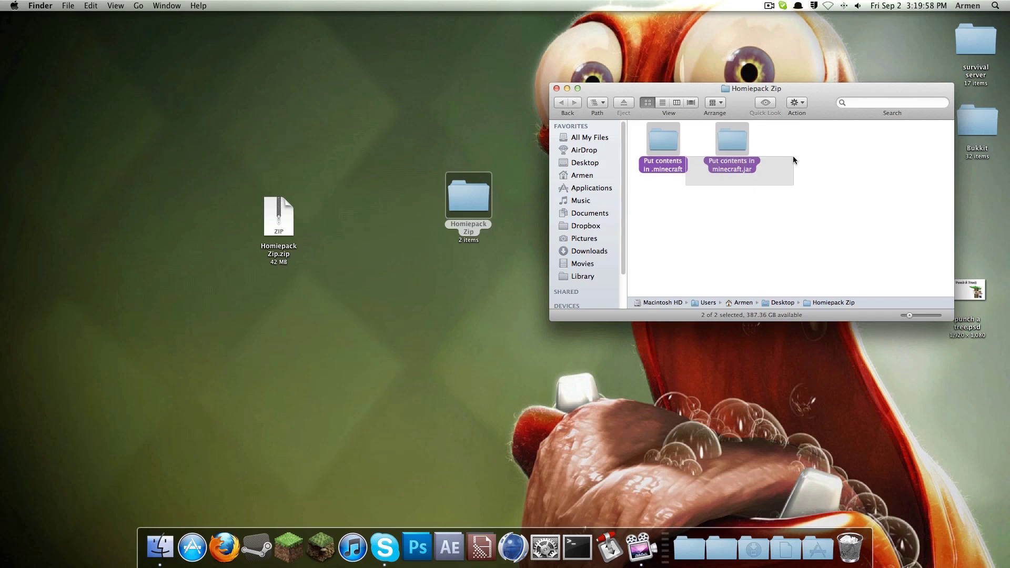
pyautogui.moveTo(687, 185); pyautogui.dragTo(795, 140)
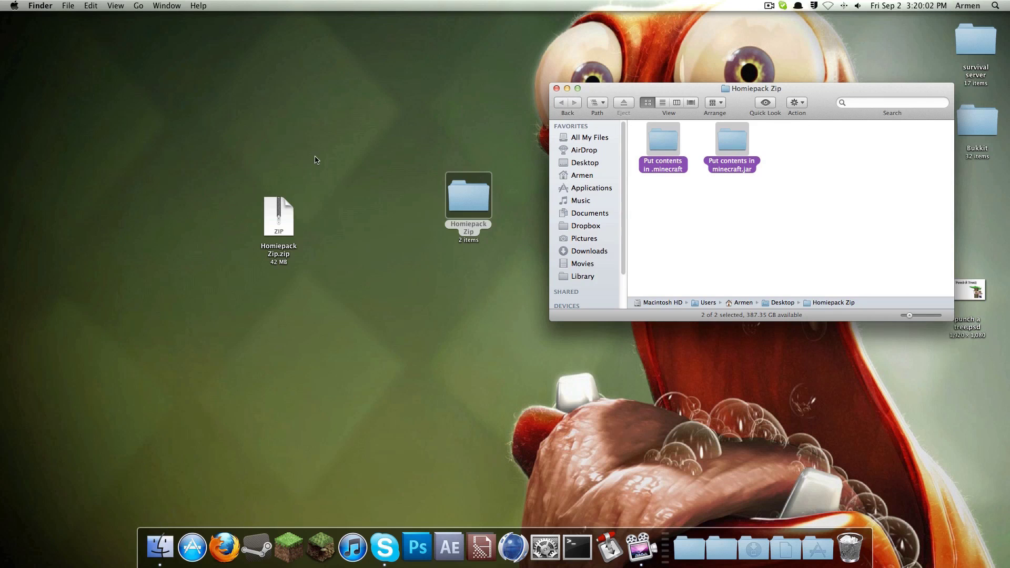
# - Open a second Finder window at Library > Application Support
pyautogui.rightClick(154, 544)
pyautogui.click(192, 436)
pyautogui.moveTo(474, 94); pyautogui.dragTo(438, 94)
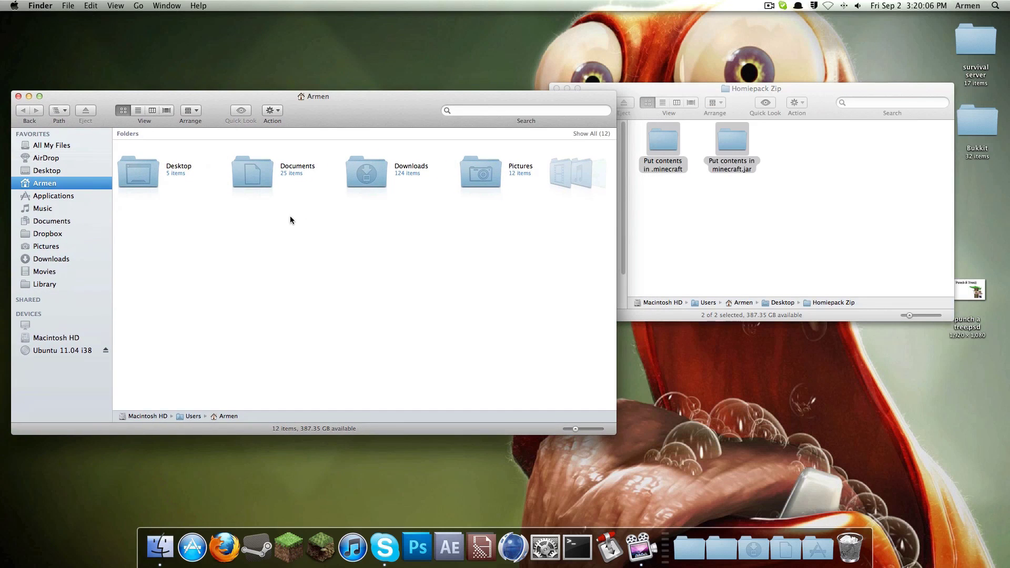
pyautogui.click(48, 286)
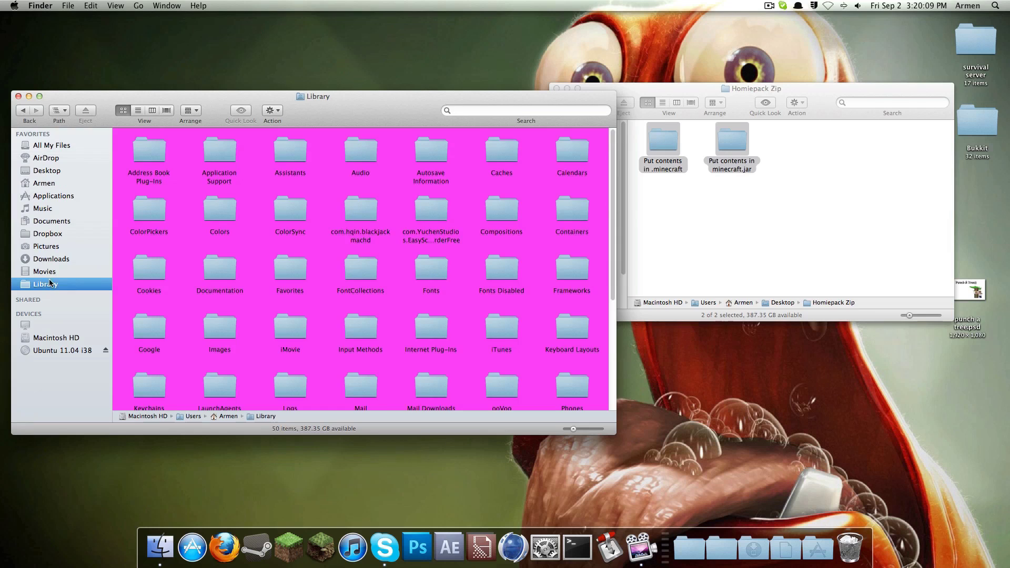
pyautogui.doubleClick(228, 143)
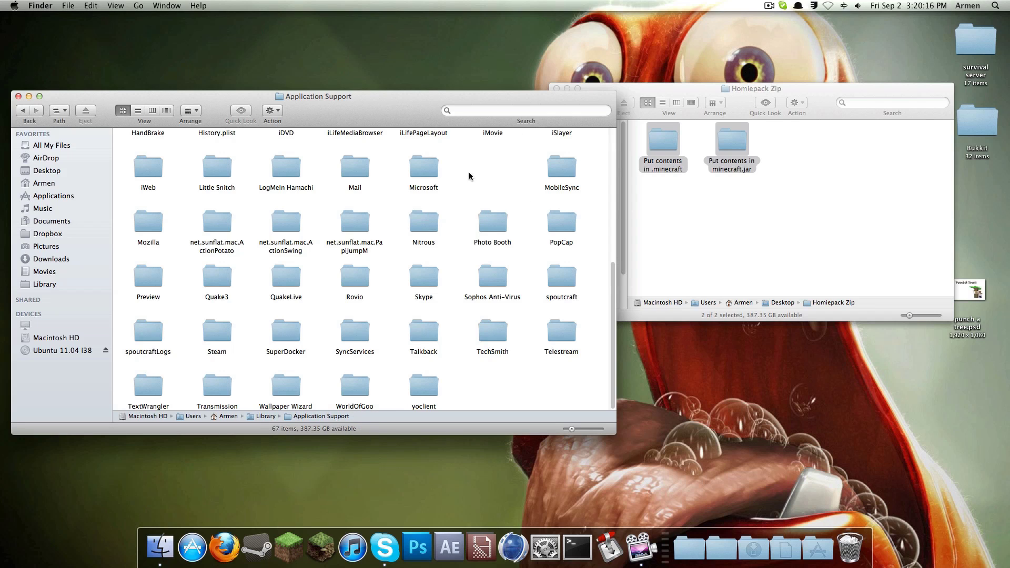
# - Launch Minecraft and log in with the account username and password
pyautogui.click(289, 546)
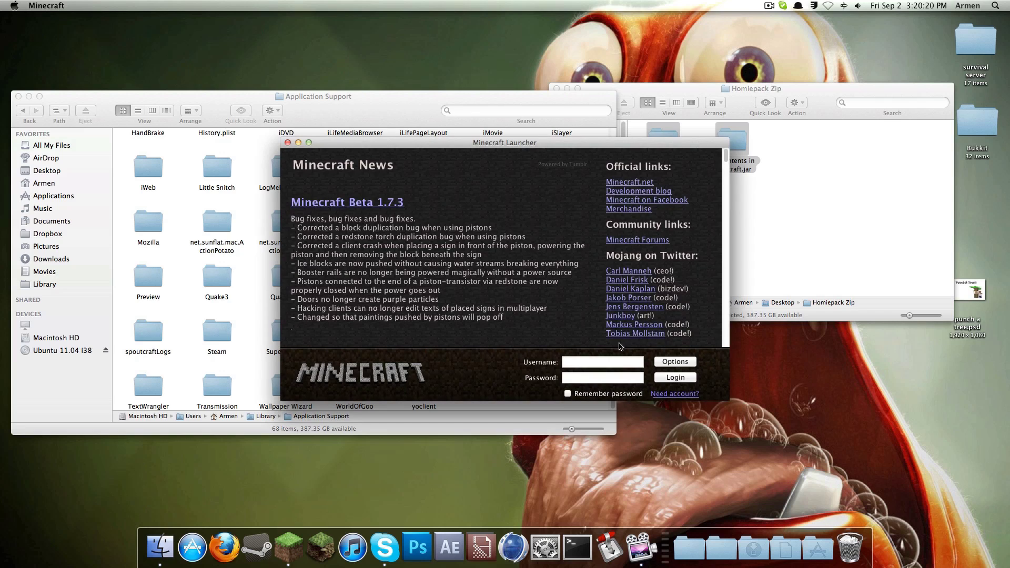
pyautogui.click(620, 363)
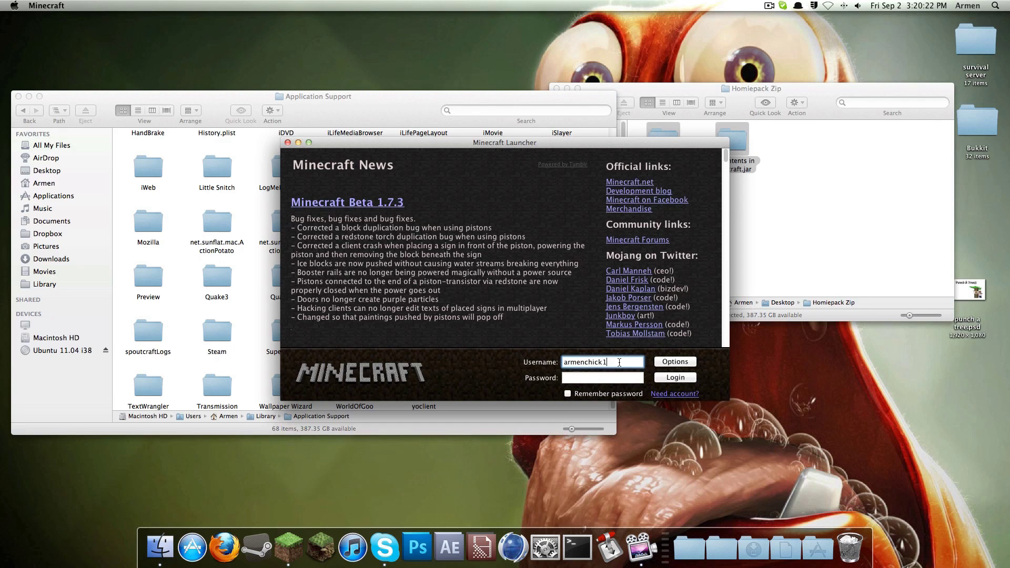
pyautogui.click(619, 377)
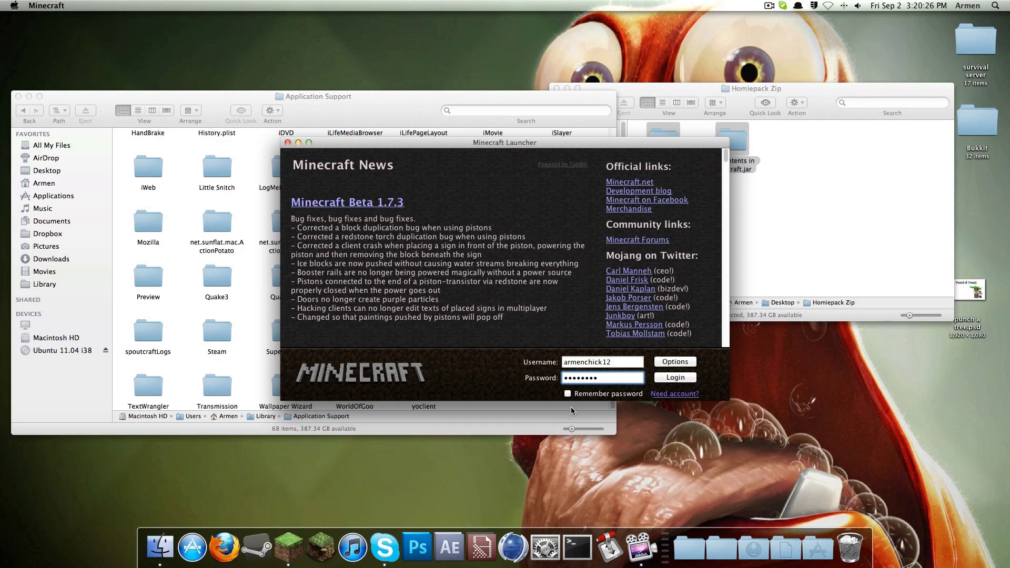
pyautogui.click(674, 378)
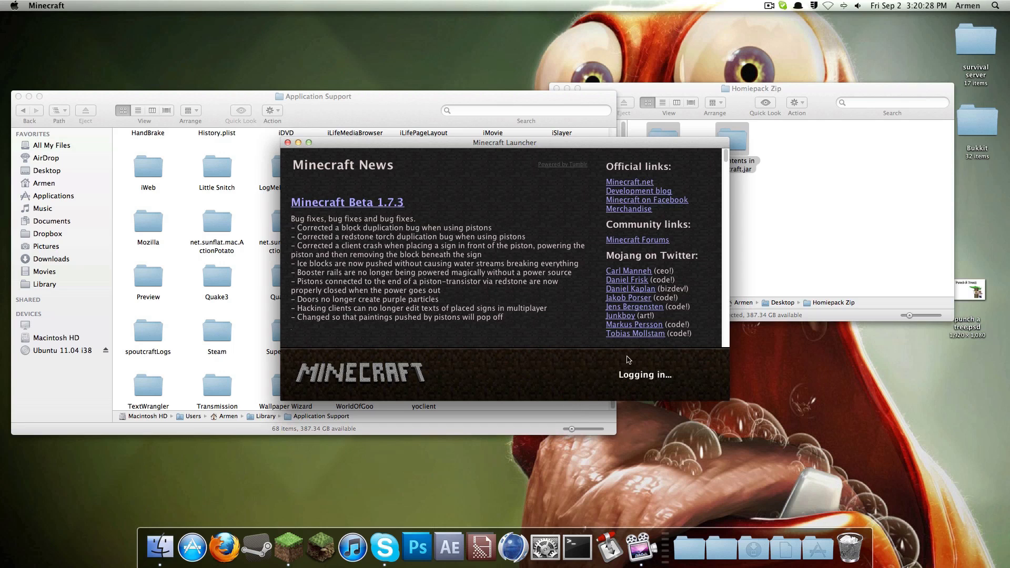
# - Open the newly created minecraft folder while the launcher updates
pyautogui.moveTo(323, 147); pyautogui.dragTo(264, 131)
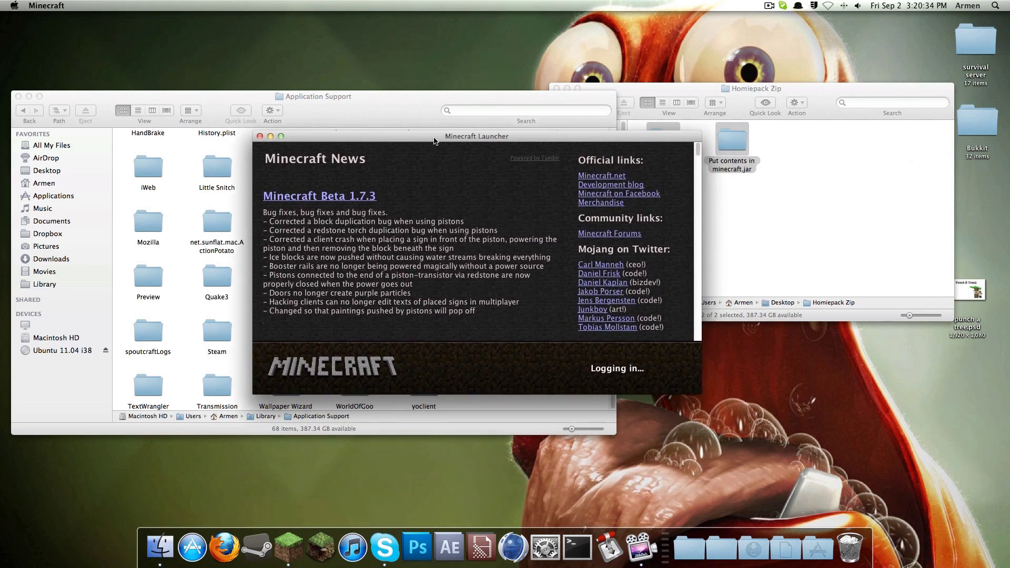
pyautogui.moveTo(468, 135); pyautogui.dragTo(641, 240)
pyautogui.doubleClick(499, 167)
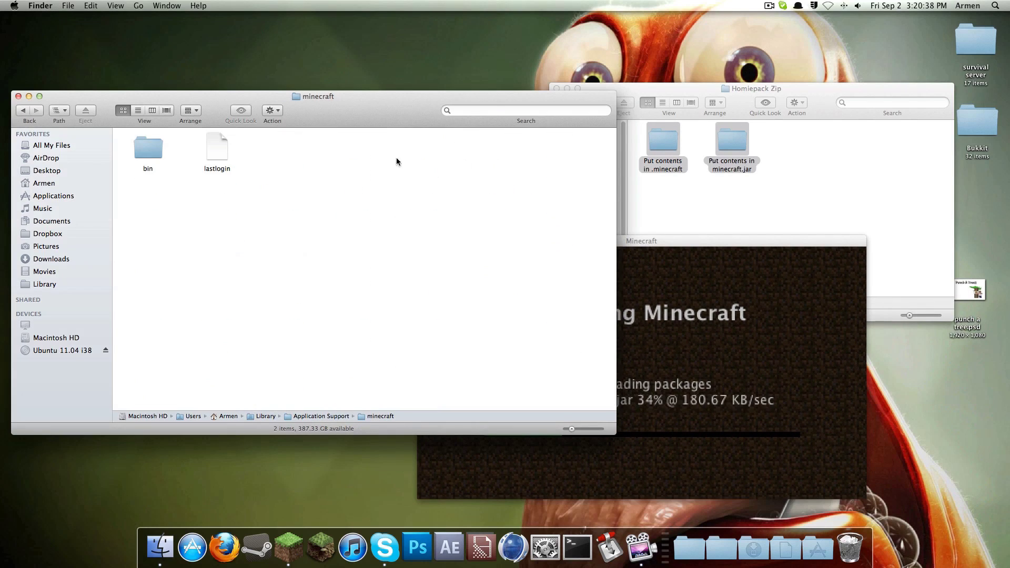
pyautogui.moveTo(714, 245); pyautogui.dragTo(833, 120)
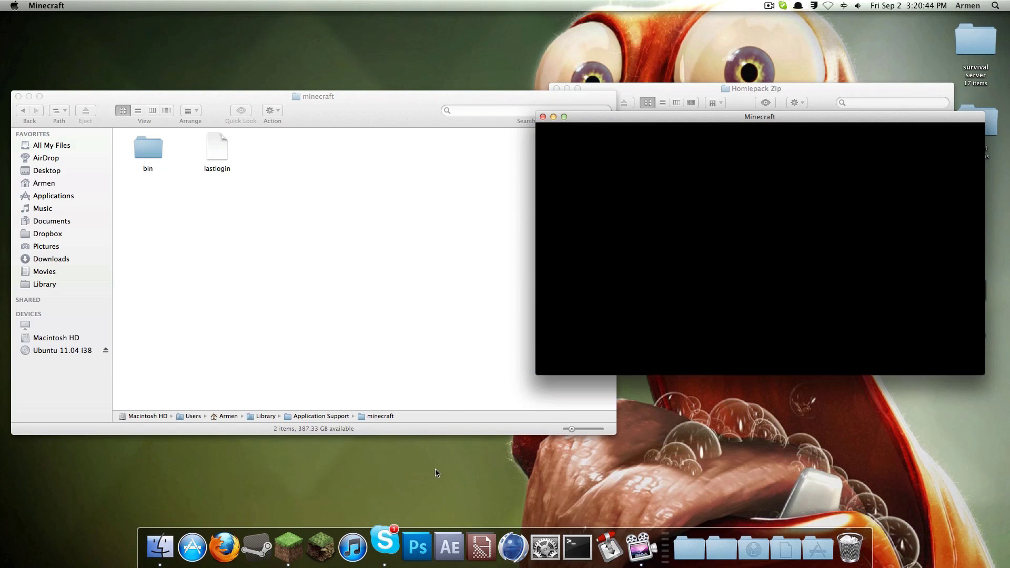
# - Hide the incoming Skype conversation and return to the Minecraft title screen
pyautogui.click(384, 546)
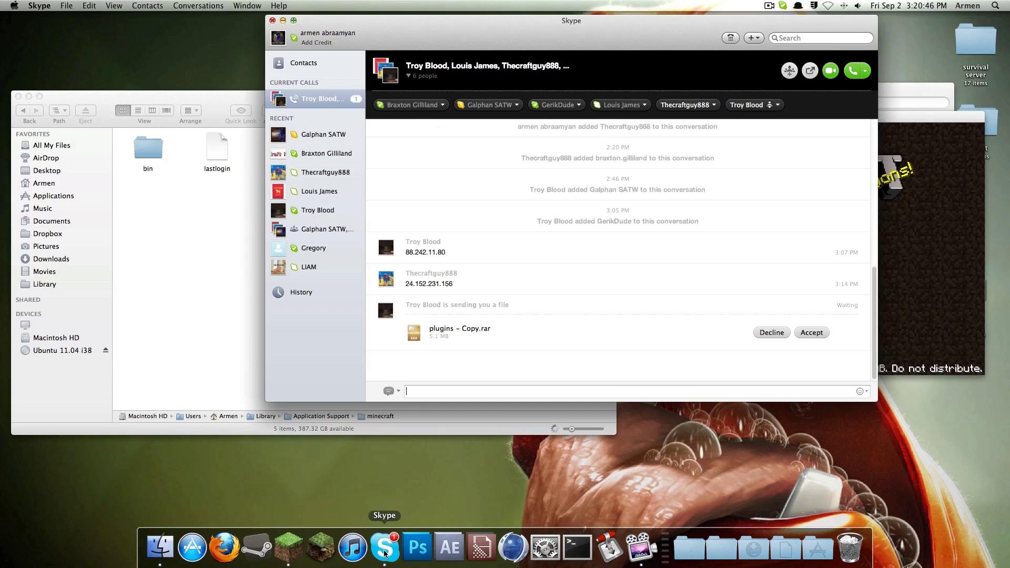
pyautogui.click(274, 20)
pyautogui.click(553, 236)
pyautogui.click(576, 122)
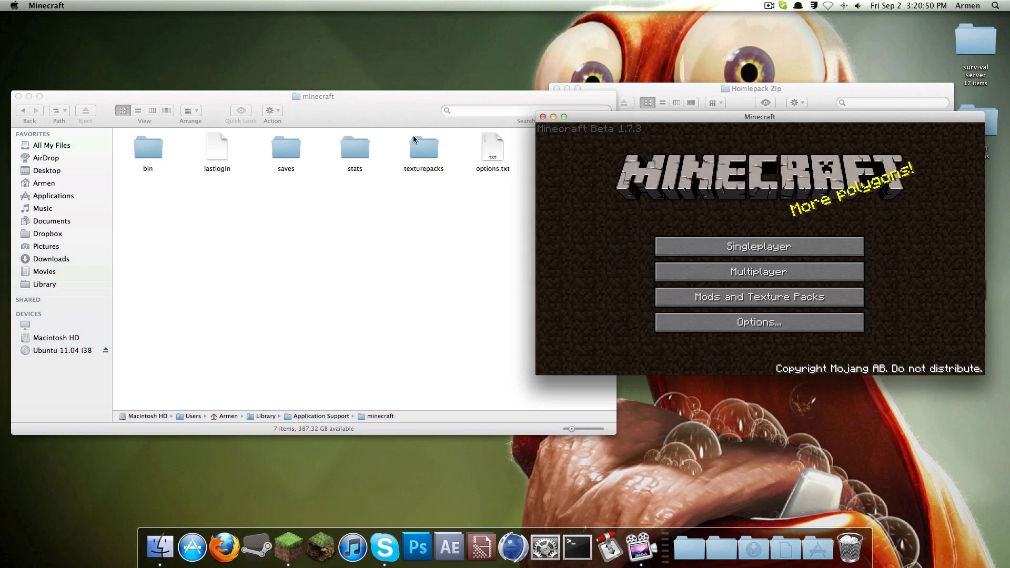
# - Quit Minecraft, close the minecraft folder window and move the Homiepack Zip window
pyautogui.click(543, 117)
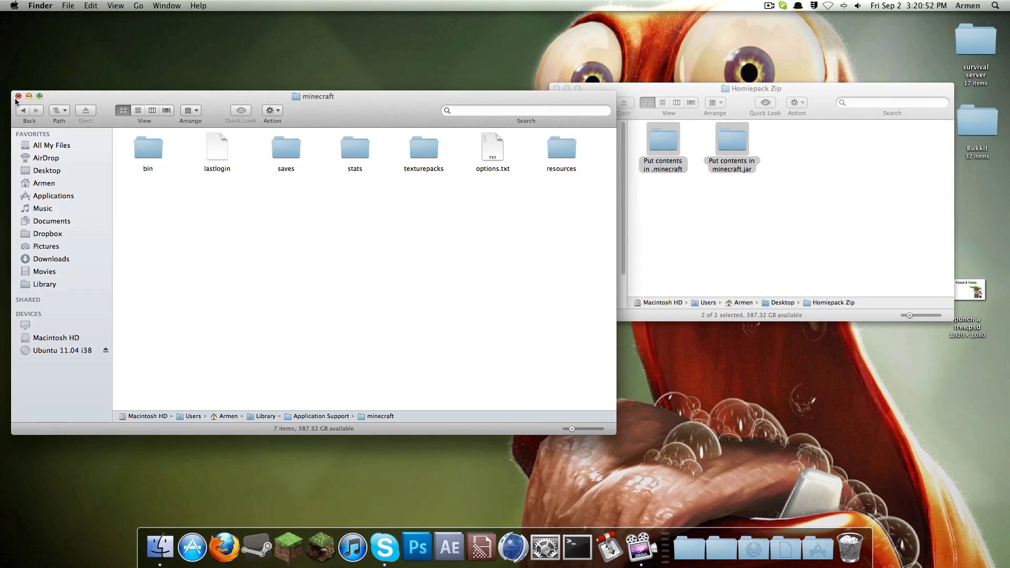
pyautogui.click(18, 96)
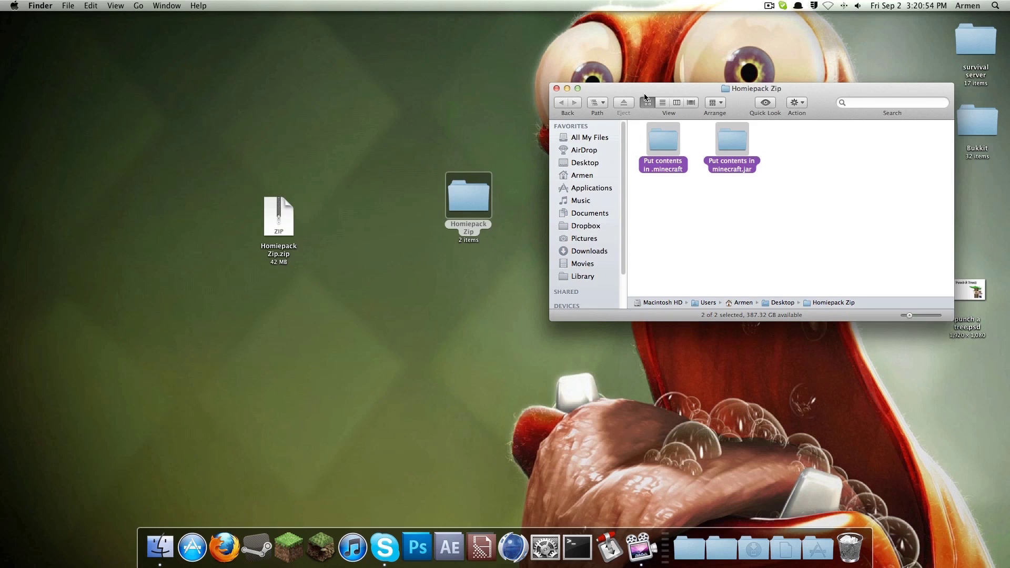
pyautogui.moveTo(646, 93); pyautogui.dragTo(630, 124)
pyautogui.click(461, 118)
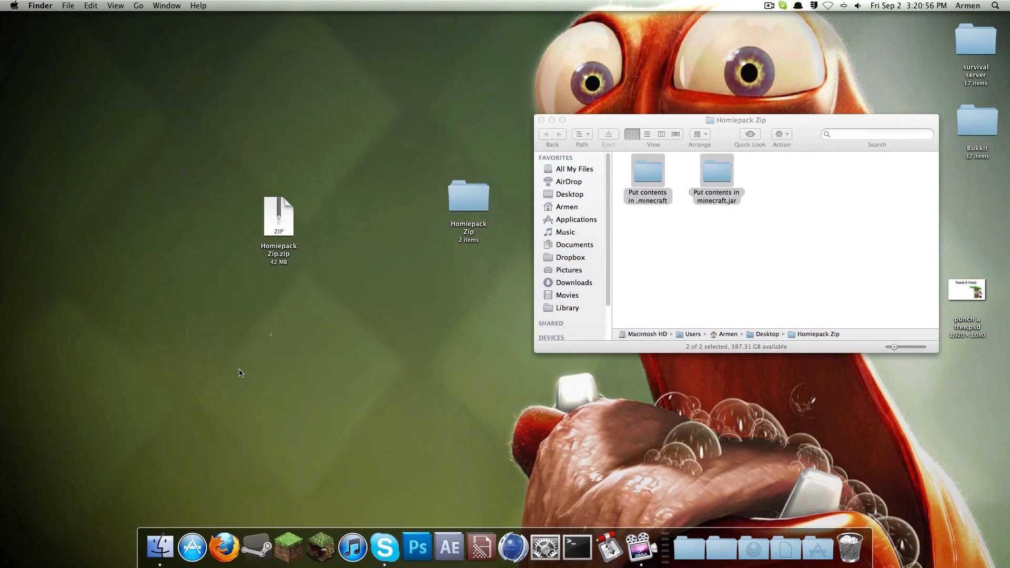
# - Open a new Finder window at Library > Application Support > minecraft
pyautogui.rightClick(160, 546)
pyautogui.click(182, 437)
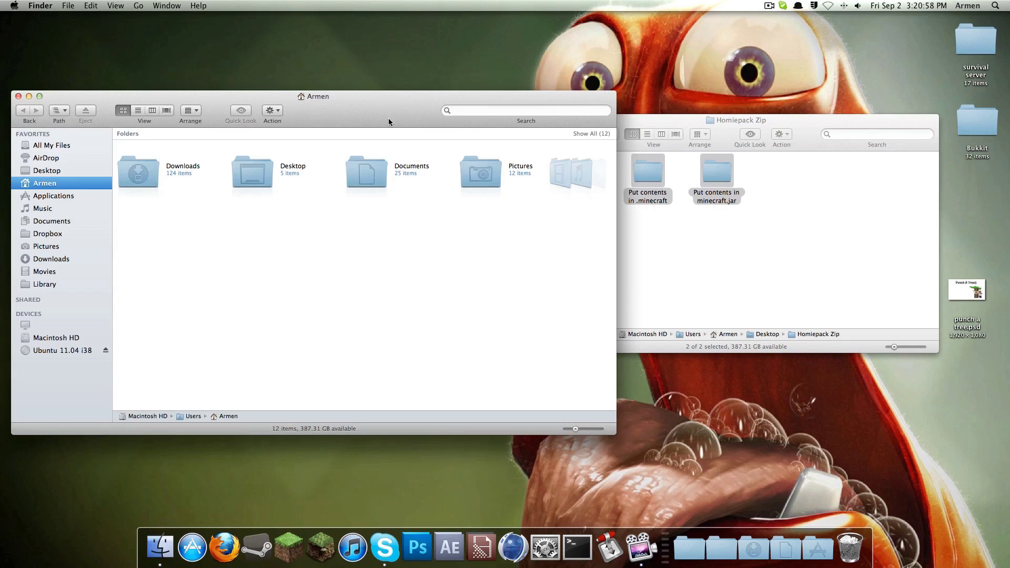
pyautogui.click(94, 281)
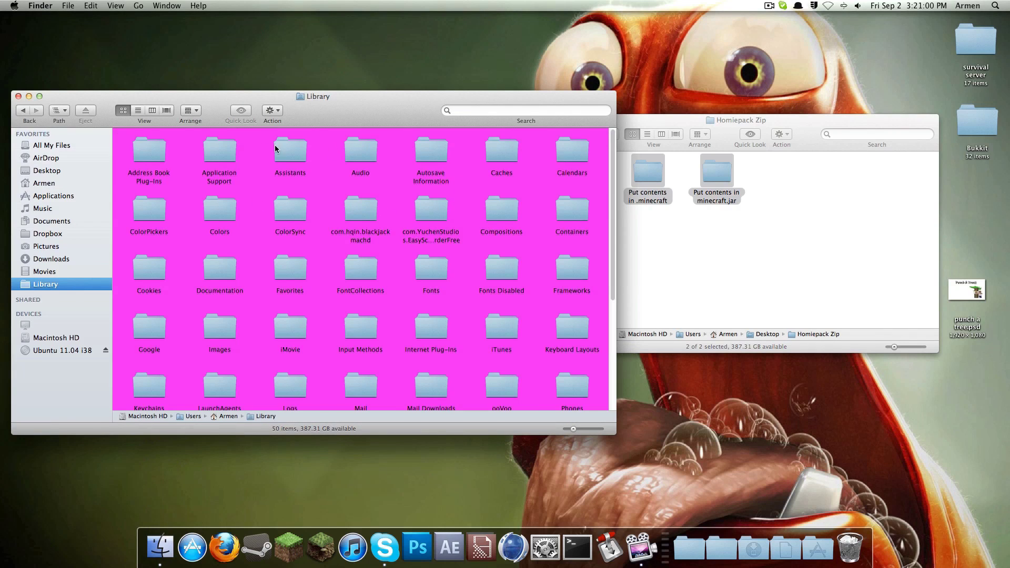
pyautogui.doubleClick(219, 150)
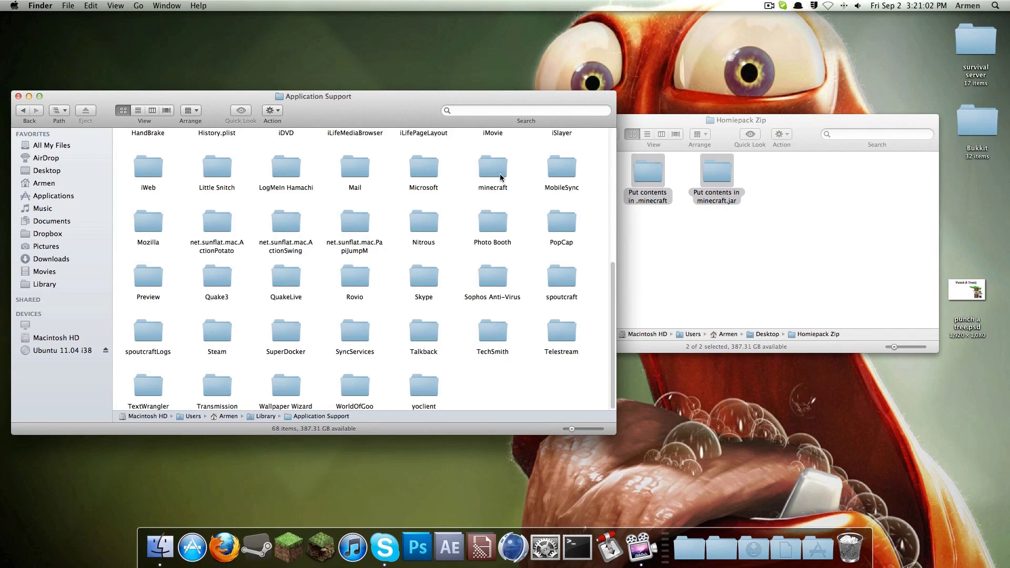
pyautogui.doubleClick(500, 175)
# - Place the Homiepack Zip window beside the minecraft folder window
pyautogui.click(657, 239)
pyautogui.moveTo(673, 118); pyautogui.dragTo(707, 128)
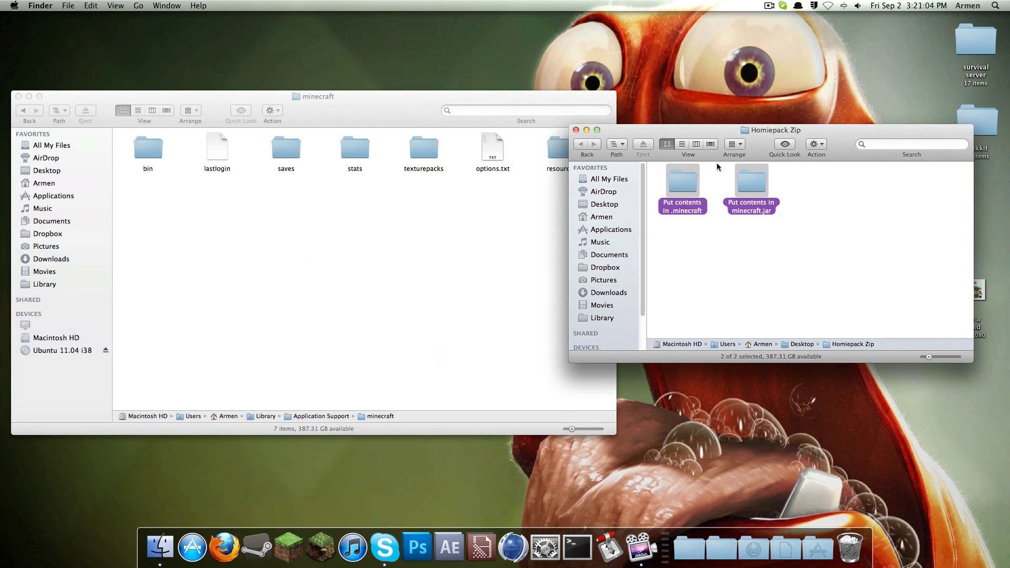
pyautogui.click(717, 219)
pyautogui.moveTo(638, 128); pyautogui.dragTo(690, 184)
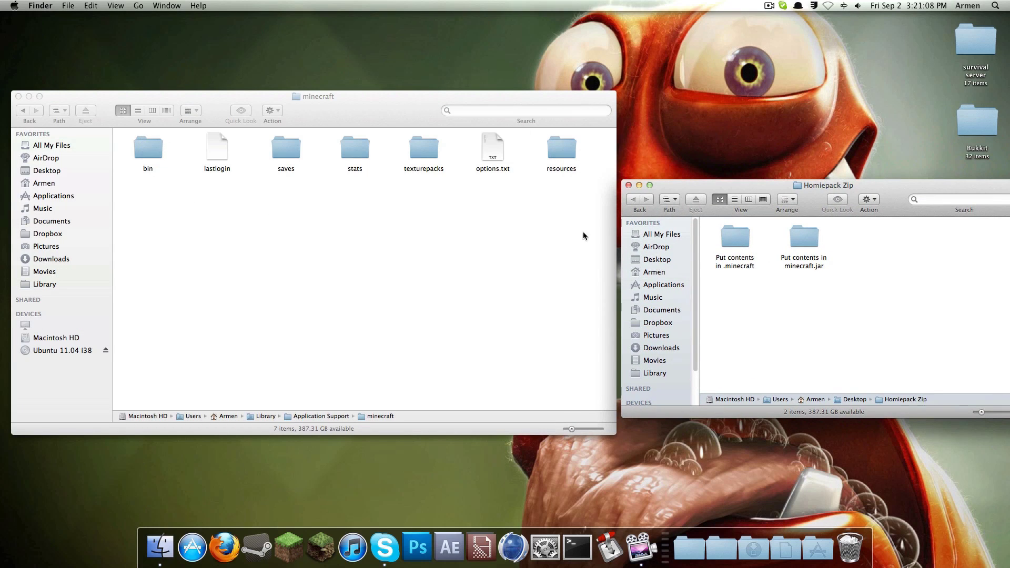
# - Paste config, mods and resources into minecraft, merging resources, then trash the duplicates
pyautogui.doubleClick(748, 239)
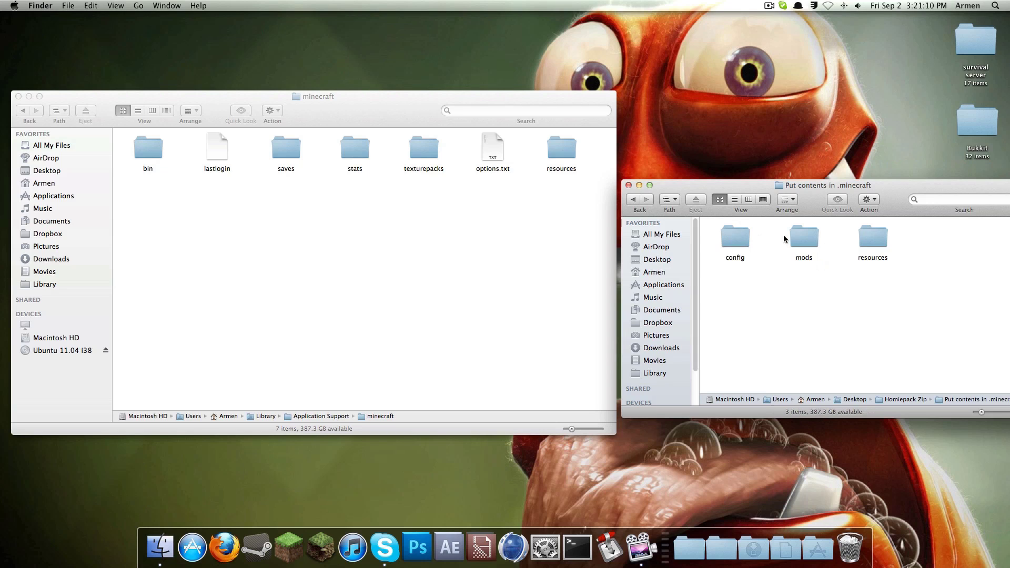
pyautogui.press('super+a')
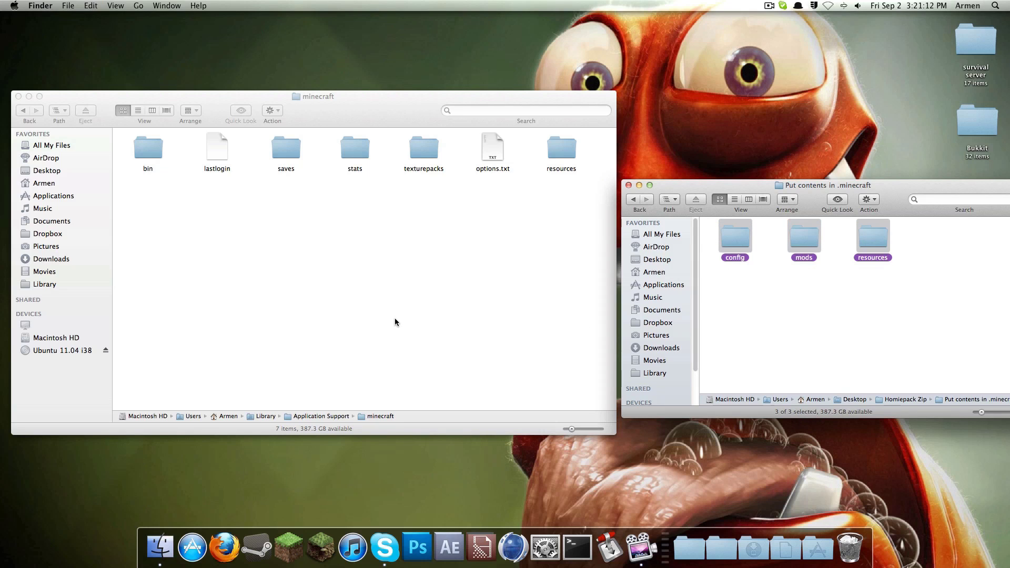
pyautogui.press('super+d')
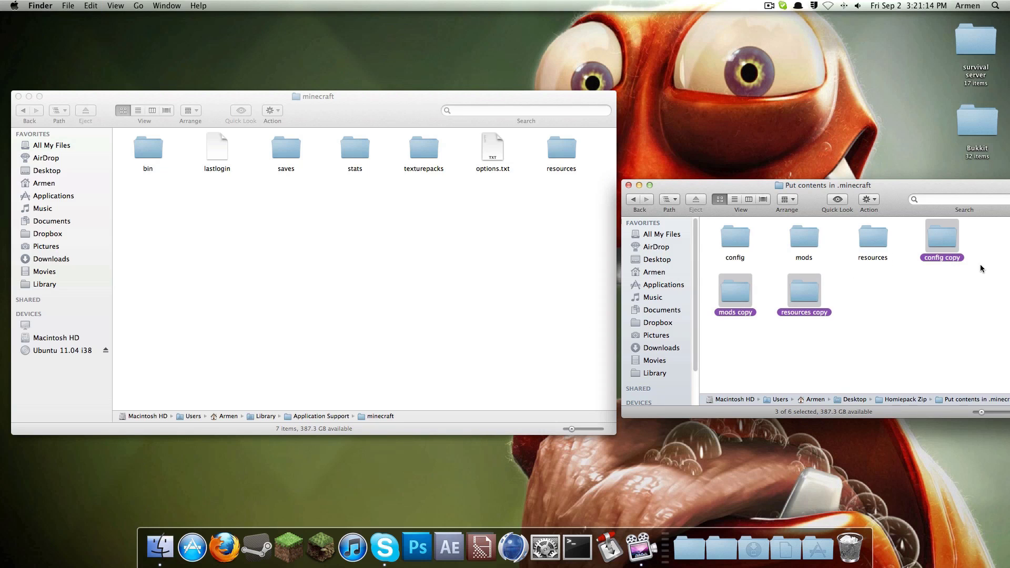
pyautogui.click(397, 286)
pyautogui.press('super+v')
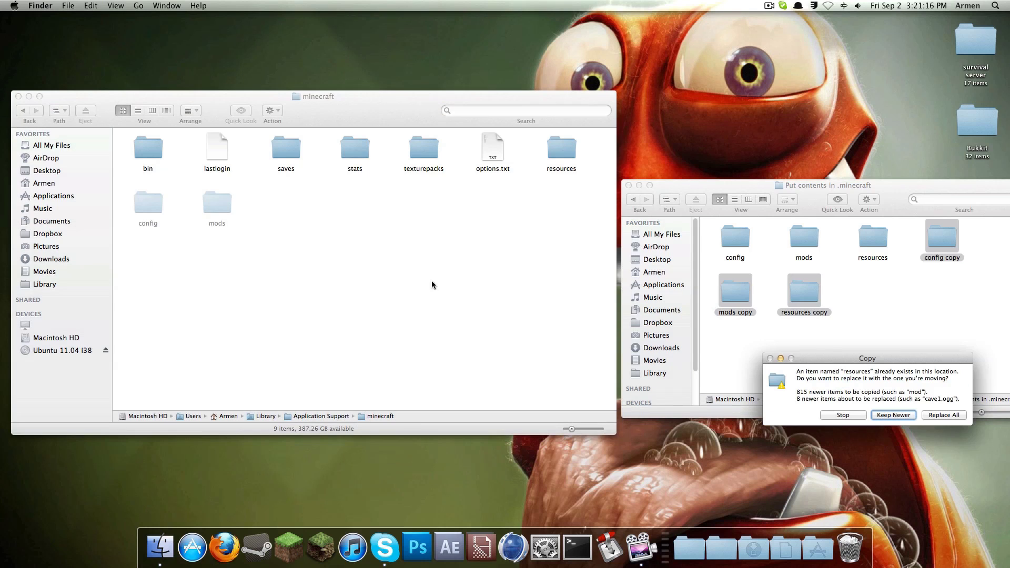
pyautogui.click(939, 415)
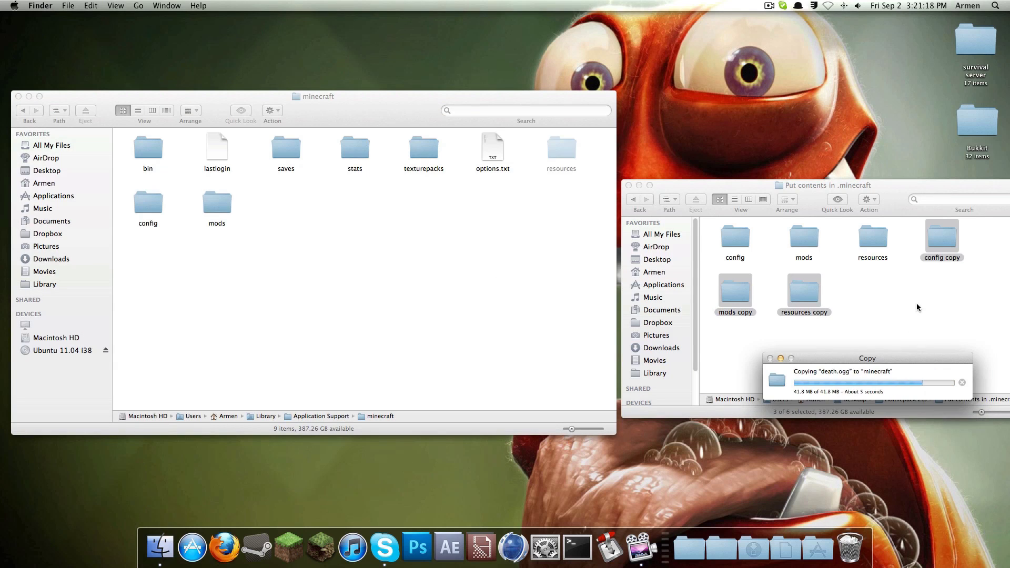
pyautogui.click(824, 293)
pyautogui.rightClick(812, 293)
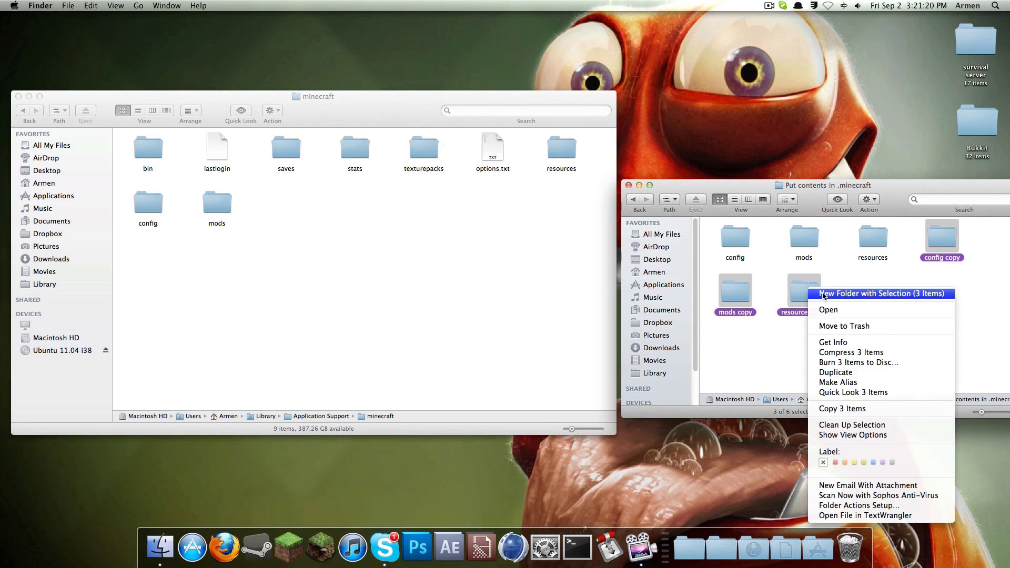
pyautogui.click(843, 326)
# - Check the merged resources and newsound folders, then return to the minecraft folder
pyautogui.click(248, 274)
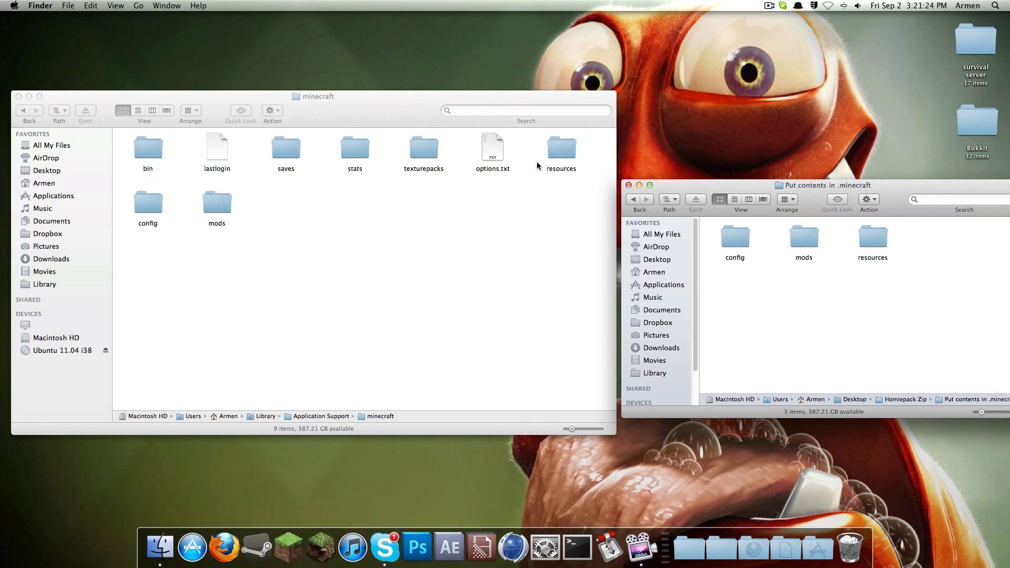
pyautogui.doubleClick(559, 149)
pyautogui.click(225, 151)
pyautogui.doubleClick(225, 150)
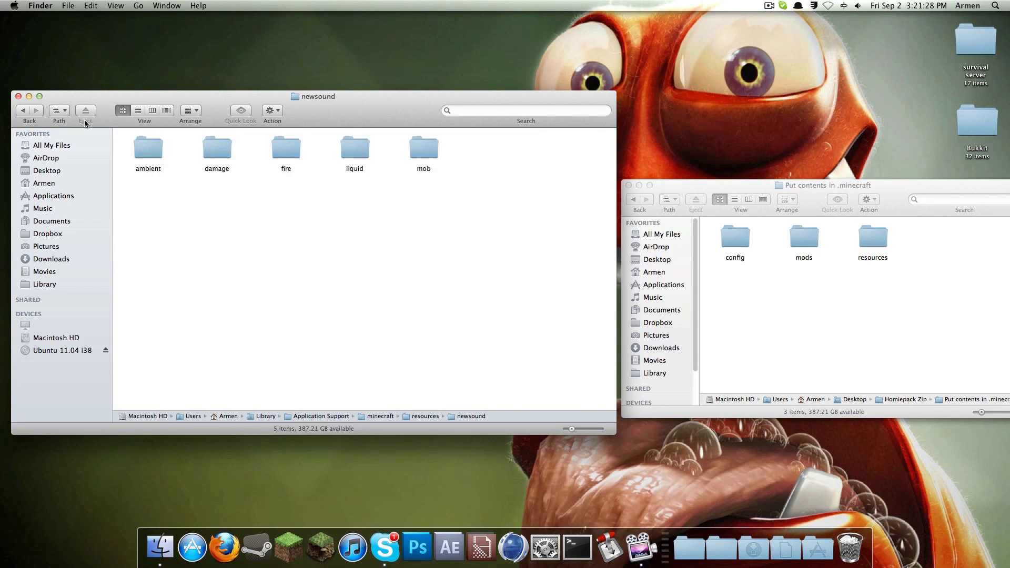
pyautogui.click(24, 110)
pyautogui.rightClick(385, 546)
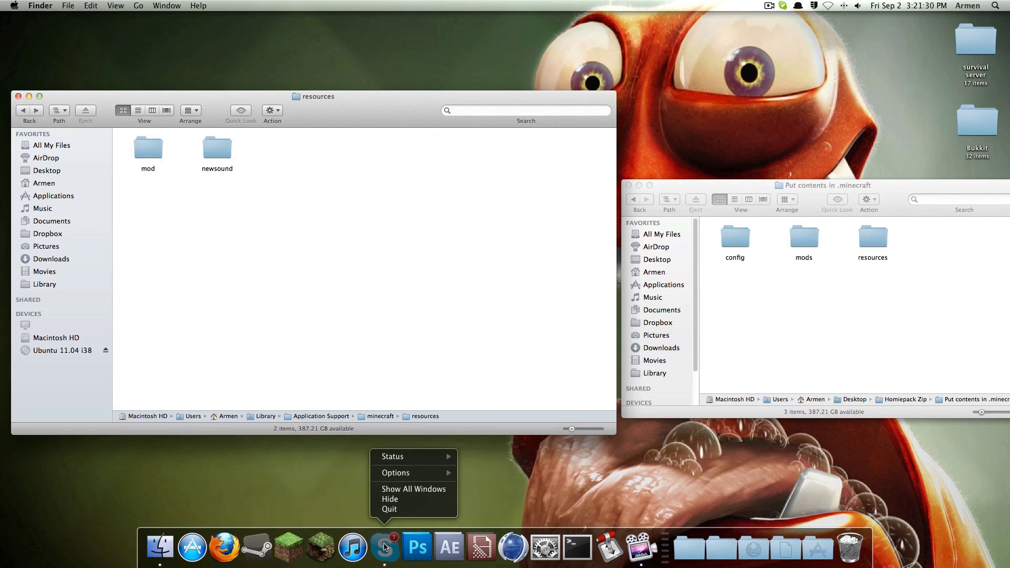
pyautogui.click(389, 509)
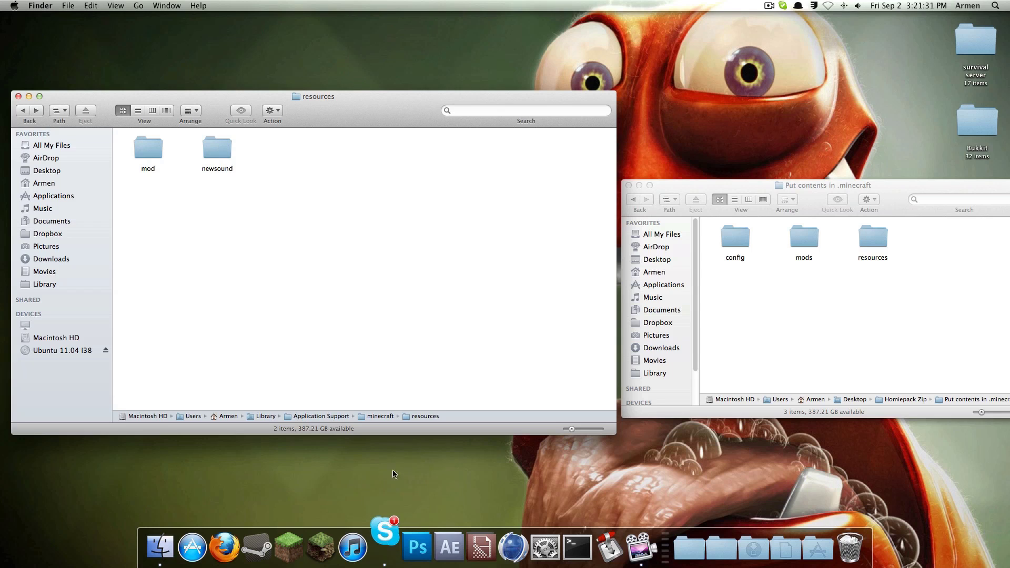
pyautogui.click(27, 111)
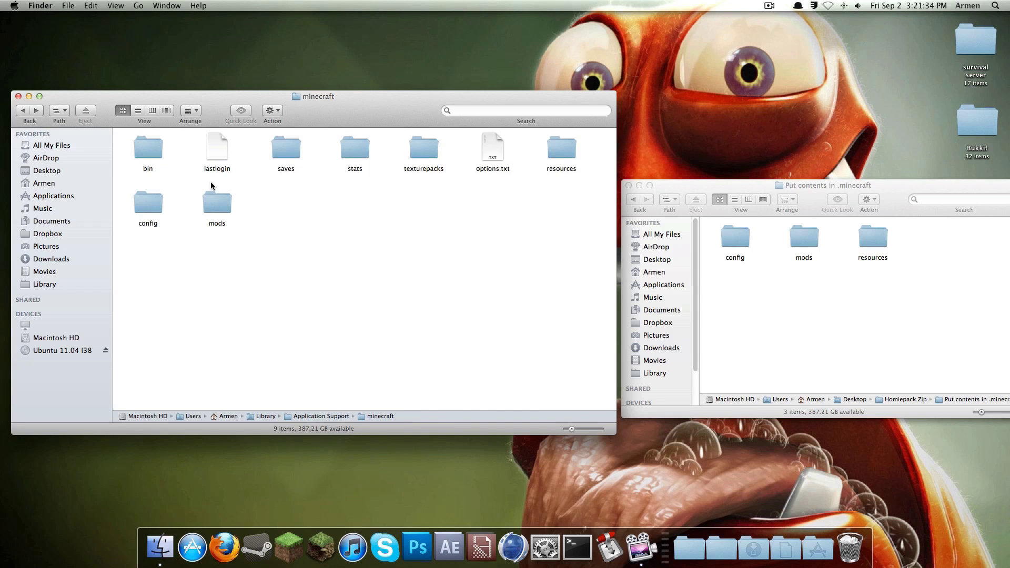
# - Open the mod's Put contents in minecraft.jar folder and the minecraft bin folder
pyautogui.click(695, 188)
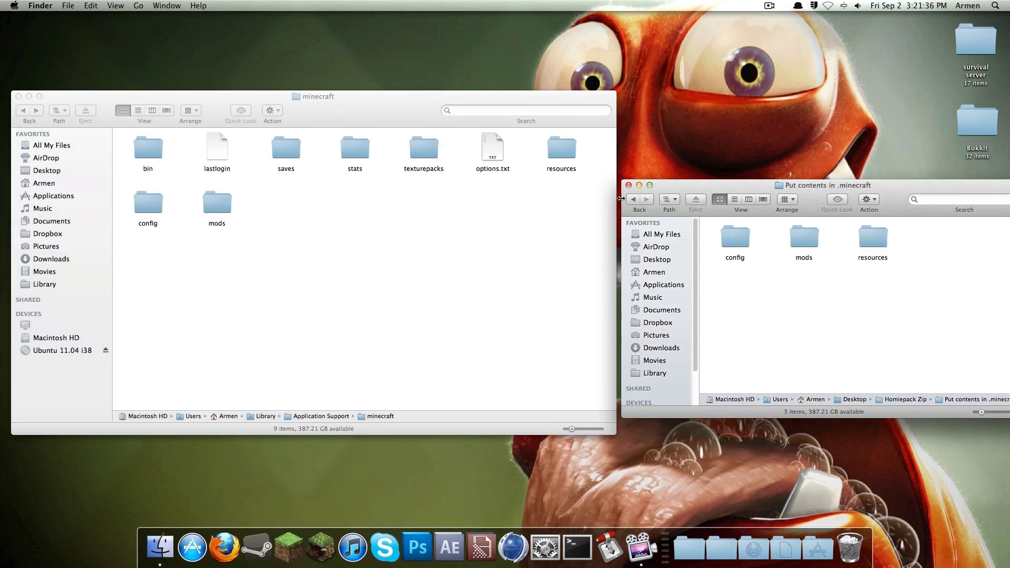
pyautogui.click(631, 199)
pyautogui.doubleClick(814, 245)
pyautogui.doubleClick(154, 146)
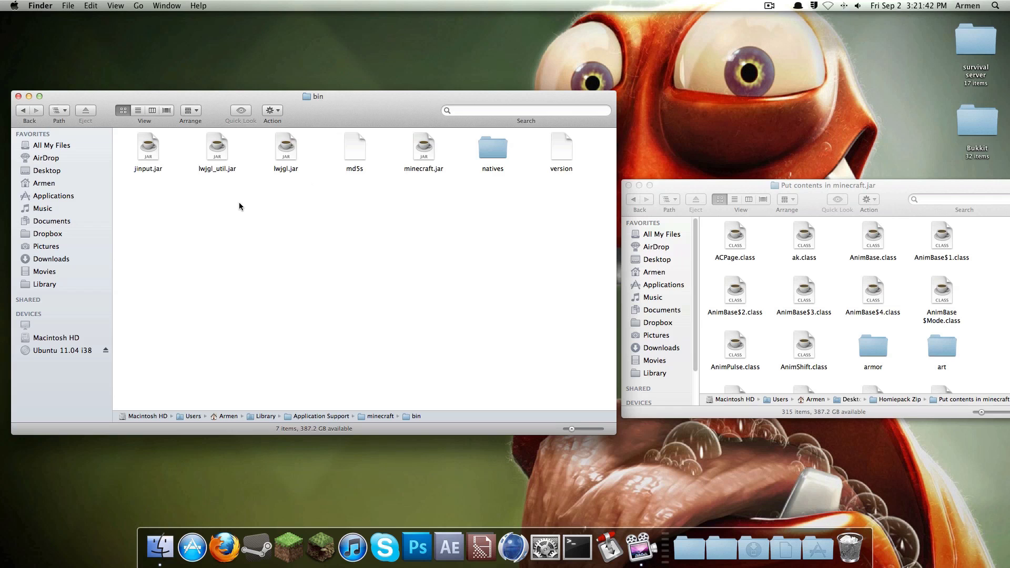
# - Try extracting minecraft.jar with Archive Utility, then trash minecraft 2.jar and minecraft.jar.cpgz
pyautogui.rightClick(429, 162)
pyautogui.moveTo(474, 163)
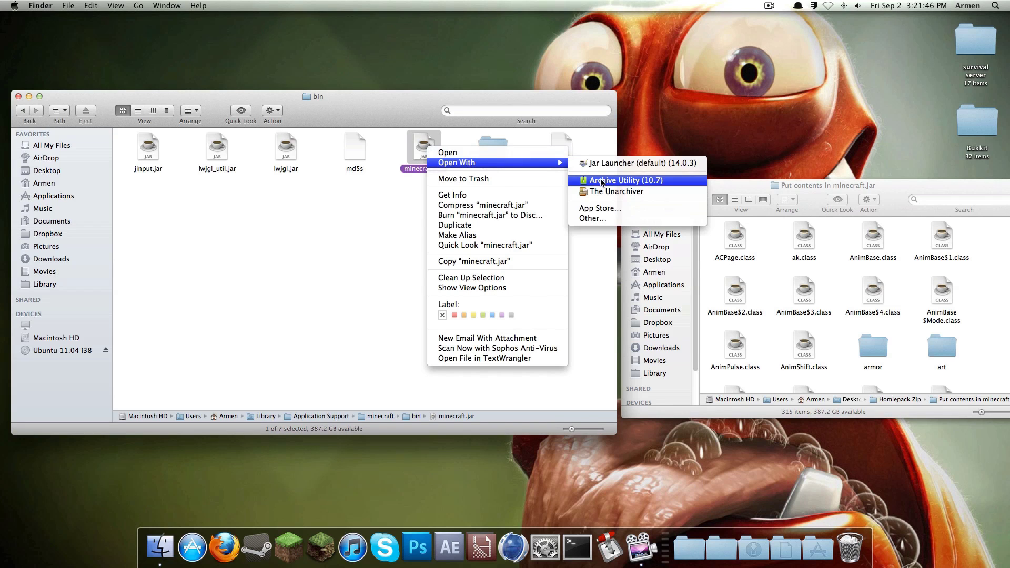
pyautogui.click(601, 180)
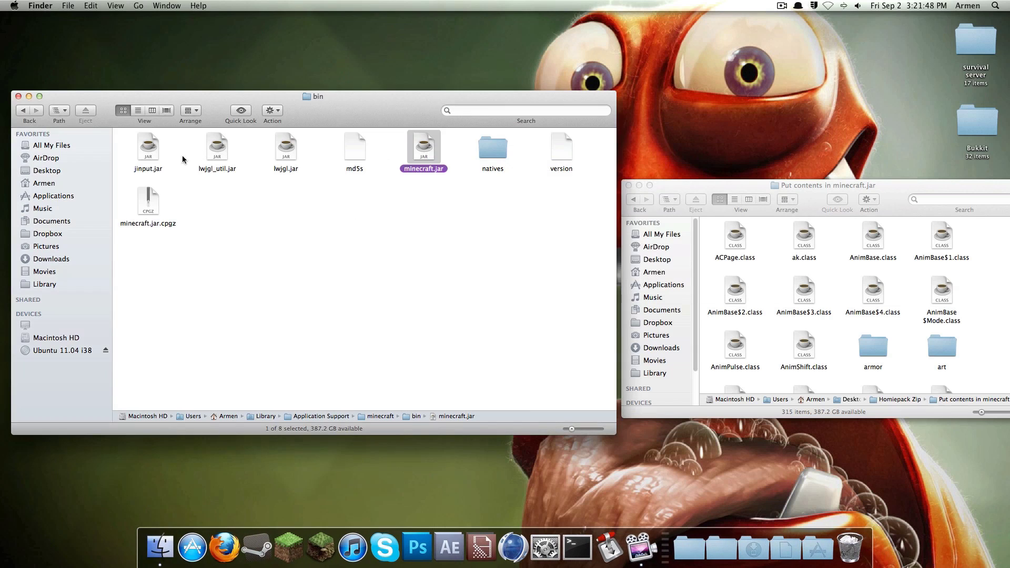
pyautogui.click(194, 234)
pyautogui.moveTo(153, 200); pyautogui.dragTo(212, 268)
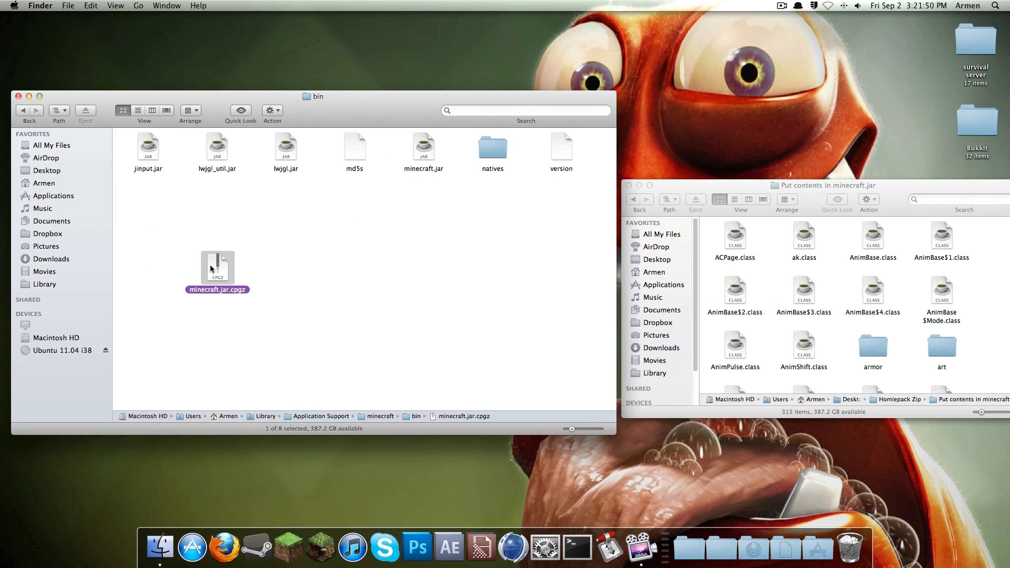
pyautogui.doubleClick(211, 268)
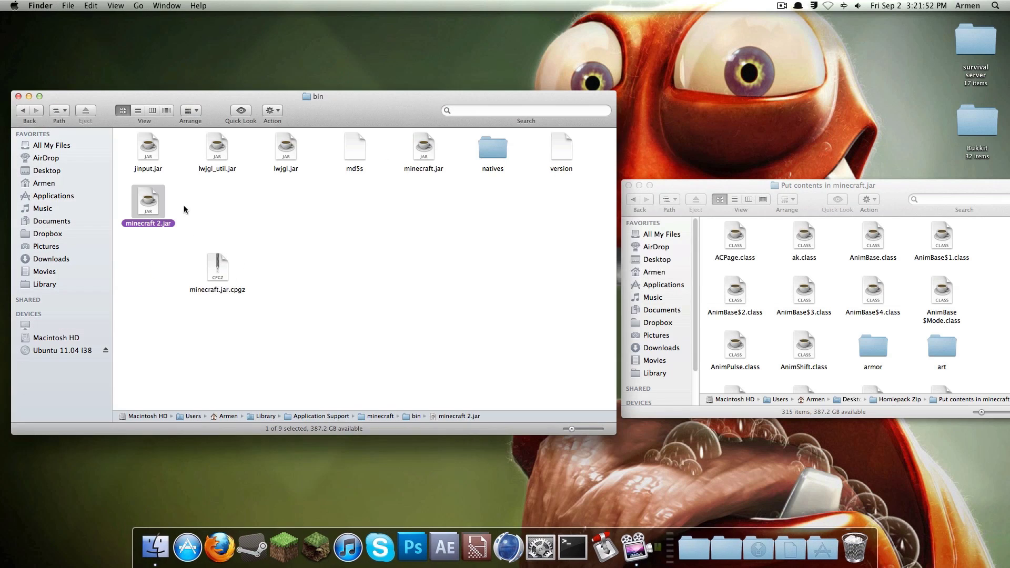
pyautogui.rightClick(148, 211)
pyautogui.click(169, 244)
pyautogui.rightClick(217, 267)
pyautogui.click(242, 293)
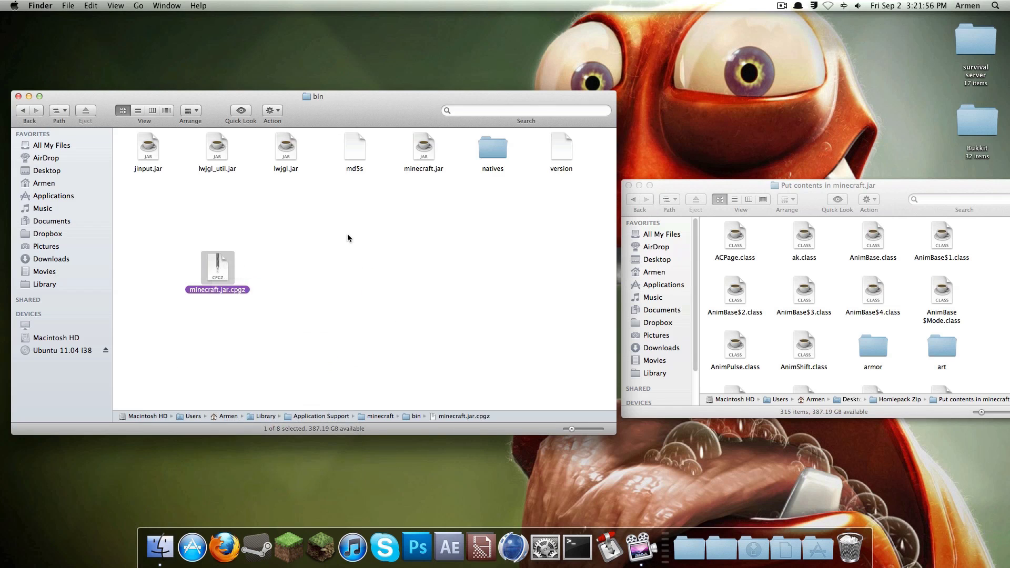
# - Extract minecraft.jar with The Unarchiver
pyautogui.rightClick(414, 150)
pyautogui.moveTo(445, 167)
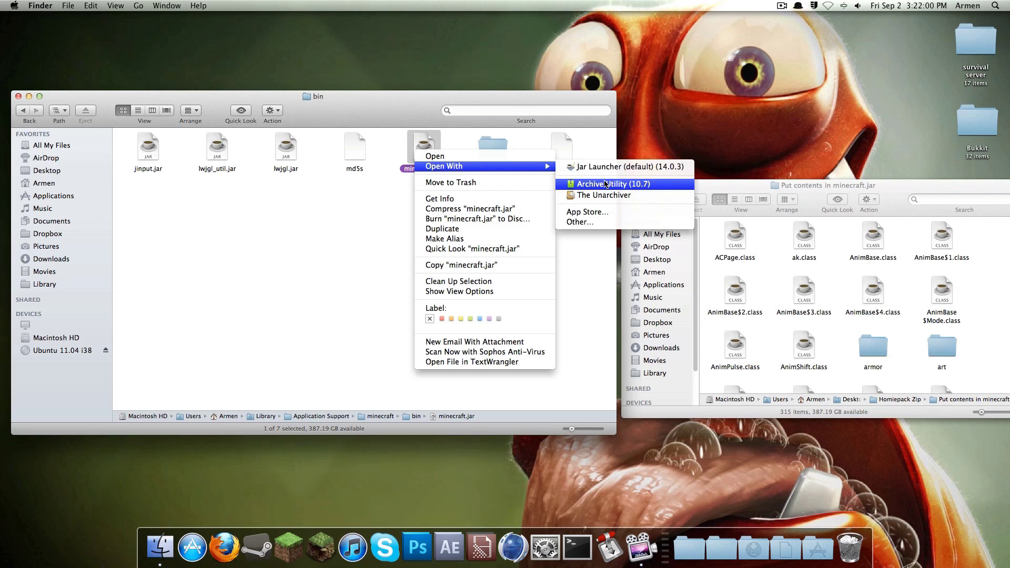
pyautogui.click(418, 156)
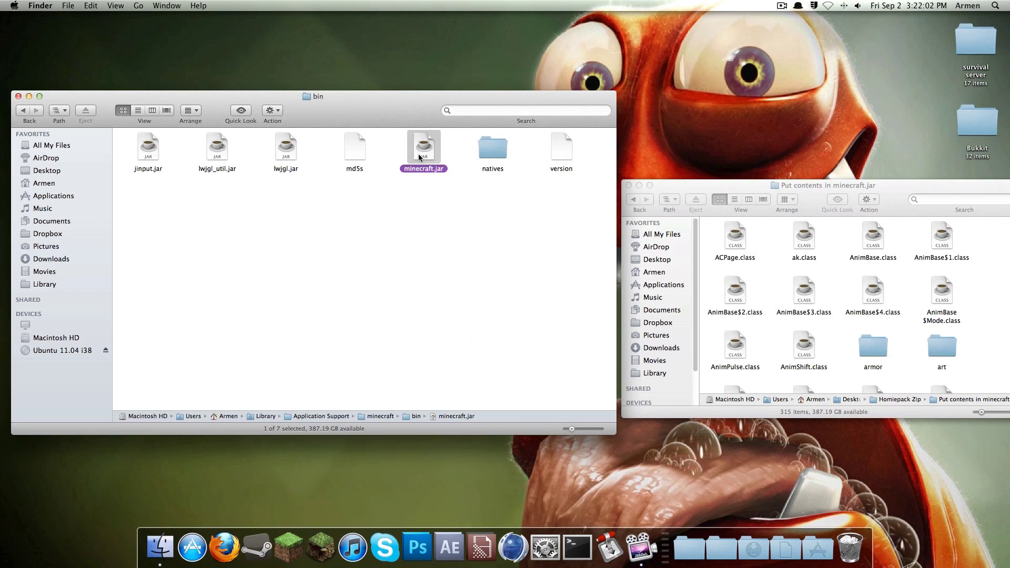
pyautogui.rightClick(419, 157)
pyautogui.moveTo(473, 167)
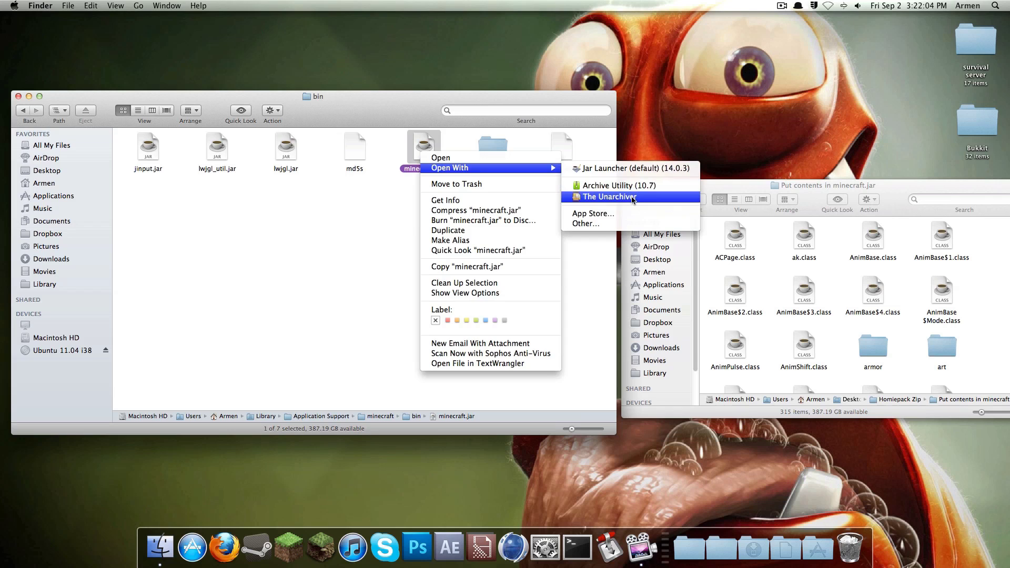
pyautogui.click(609, 197)
# - Move the extracted minecraft folder aside and trash the original minecraft.jar
pyautogui.click(354, 260)
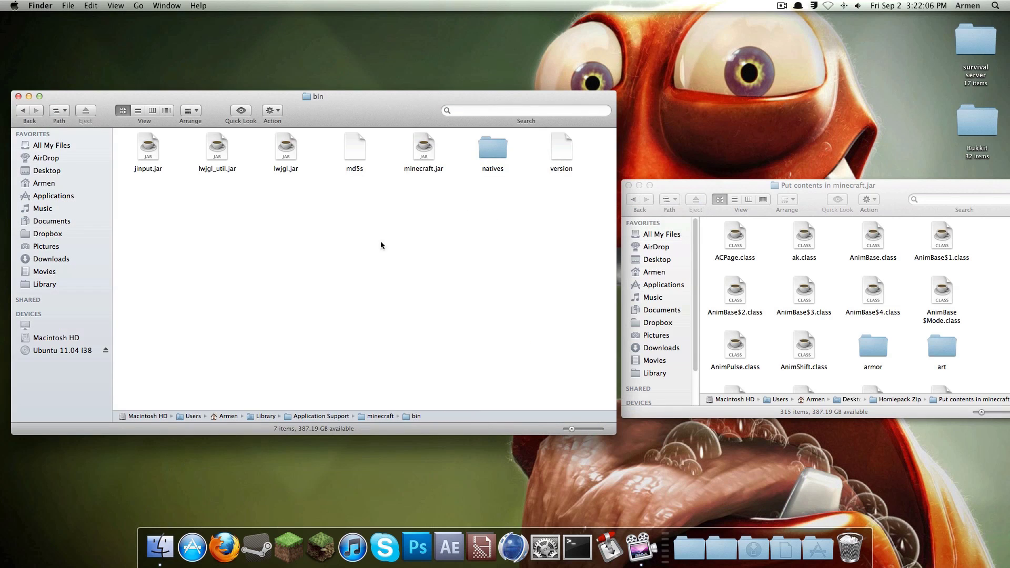
pyautogui.moveTo(158, 204); pyautogui.dragTo(434, 216)
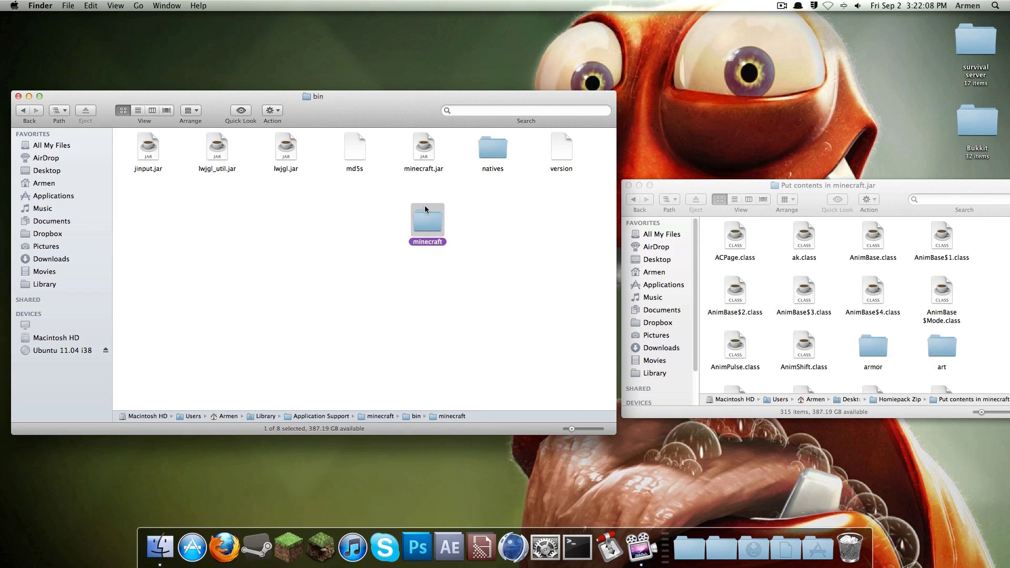
pyautogui.rightClick(422, 150)
pyautogui.click(474, 172)
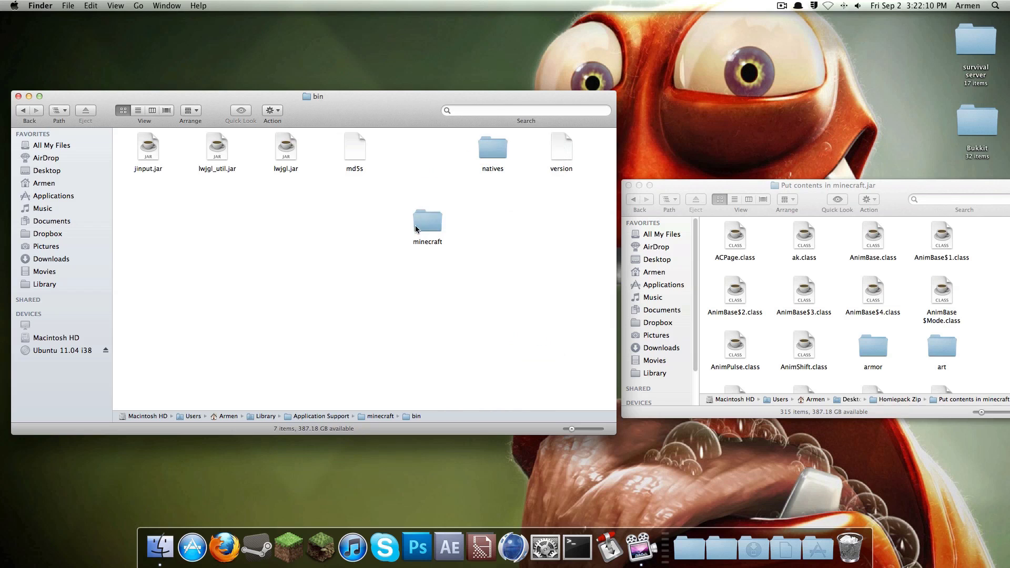
# - Rename the extracted folder to minecraft.jar, keep the .jar extension, and open it
pyautogui.press('Right')
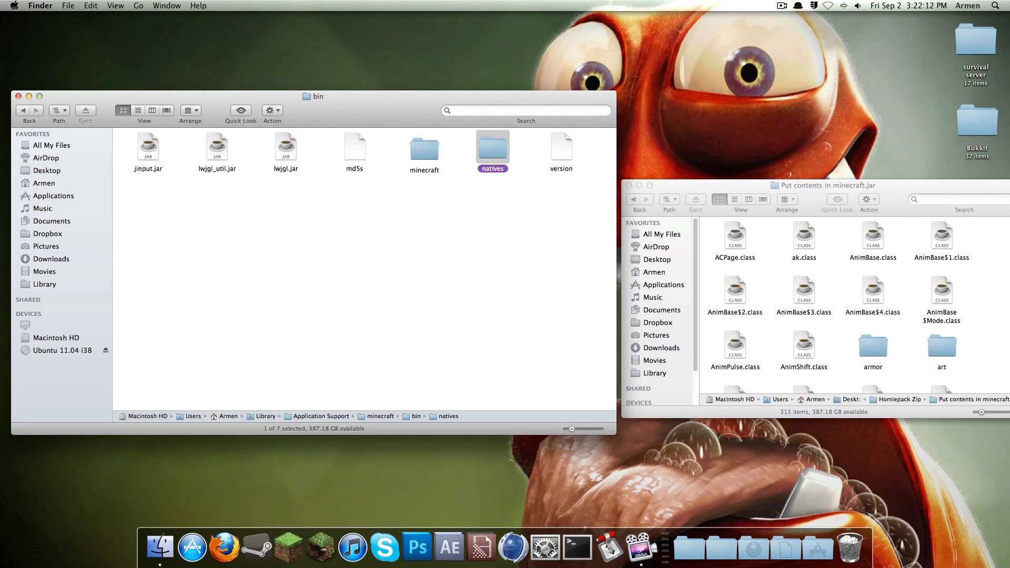
pyautogui.click(425, 150)
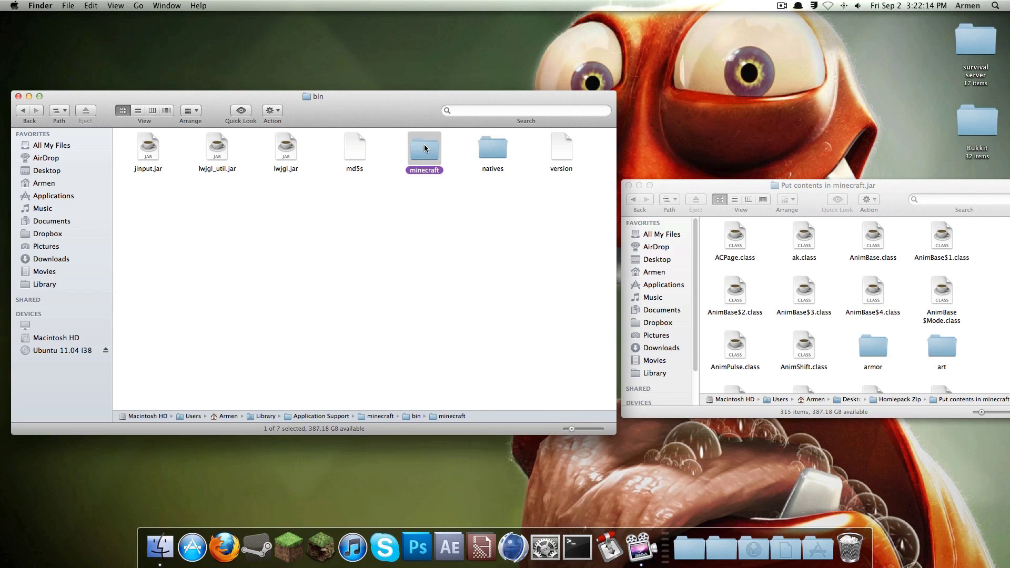
pyautogui.click(425, 170)
pyautogui.write('.jar')
pyautogui.press('Return')
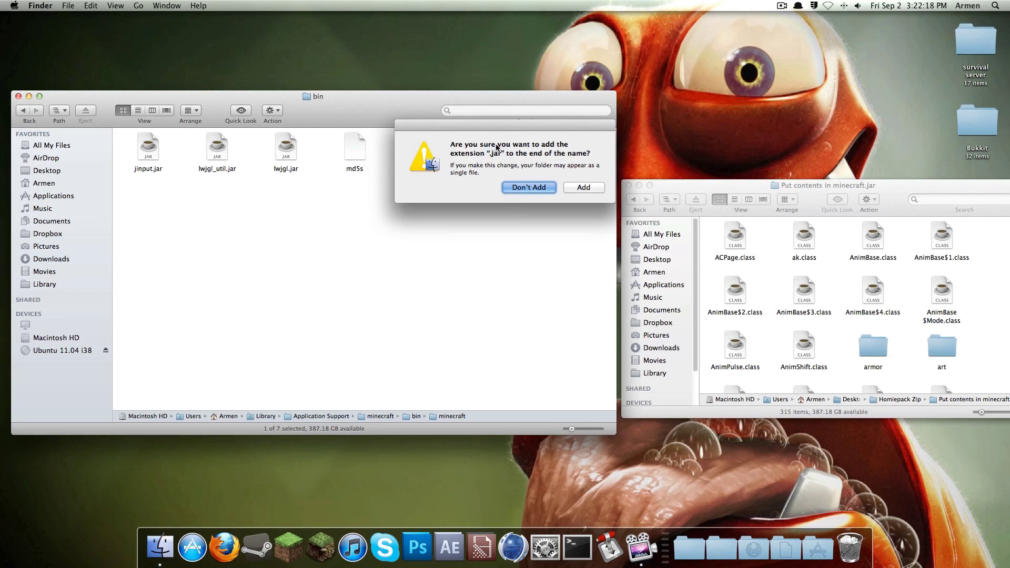
pyautogui.click(553, 188)
pyautogui.doubleClick(421, 145)
# - Copy all the mod's class files and arrange minecraft.jar's contents by Kind
pyautogui.moveTo(705, 229); pyautogui.dragTo(956, 460)
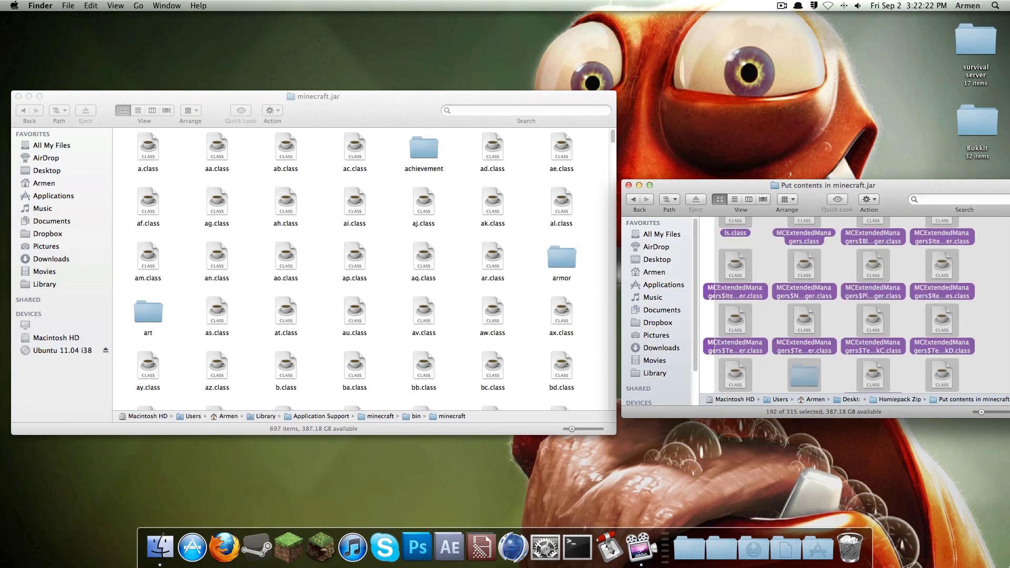
pyautogui.press('super+c')
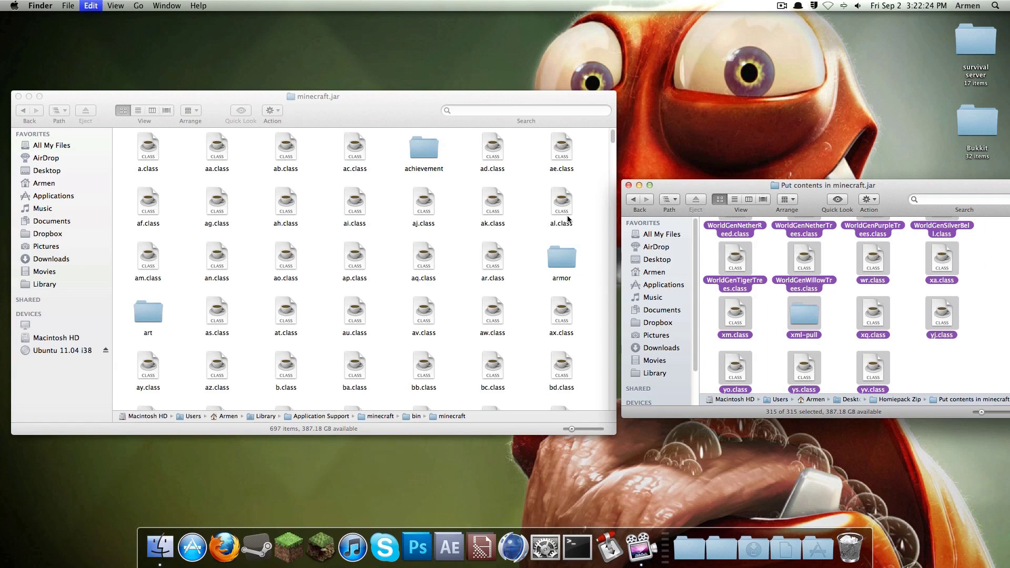
pyautogui.click(513, 174)
pyautogui.rightClick(518, 164)
pyautogui.moveTo(551, 237)
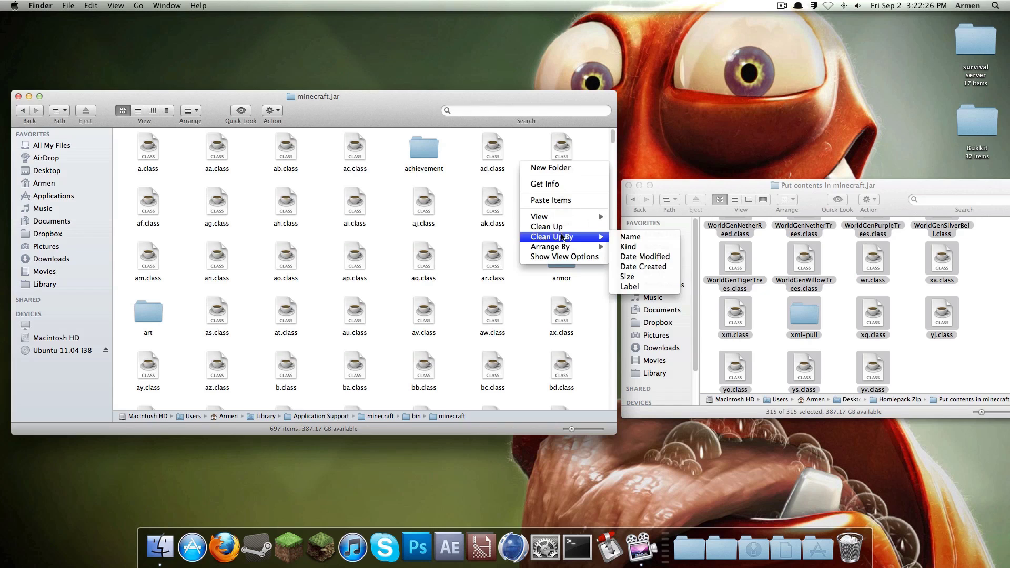
pyautogui.click(629, 257)
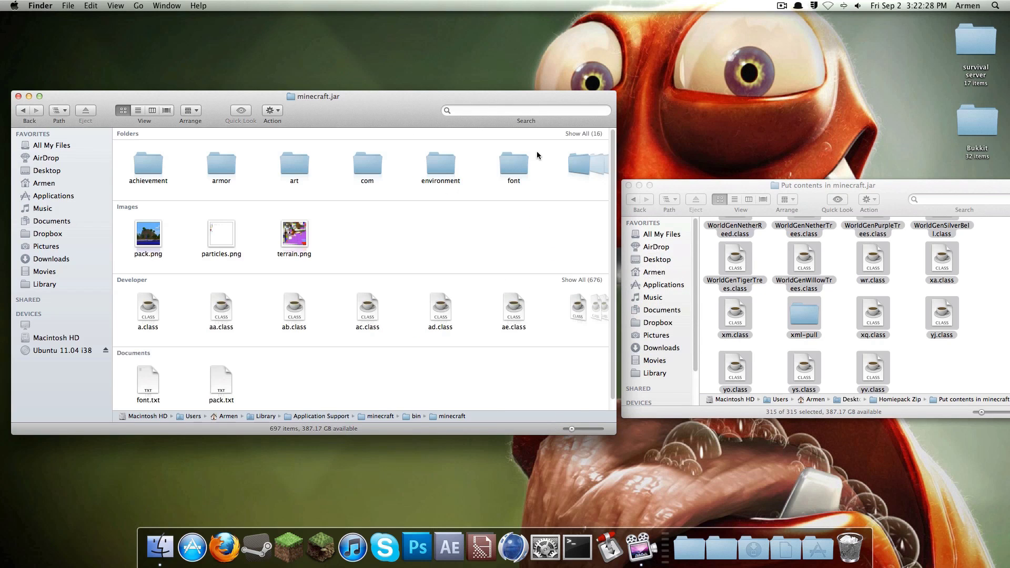
pyautogui.click(578, 134)
# - Trash META-INF and paste the mod files, replacing all duplicates
pyautogui.rightClick(367, 223)
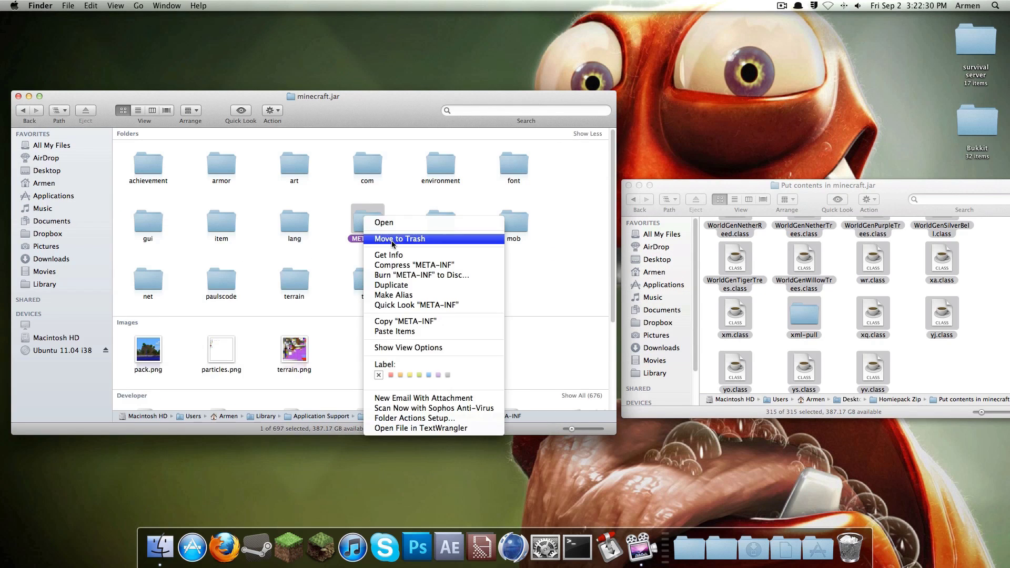
pyautogui.click(410, 241)
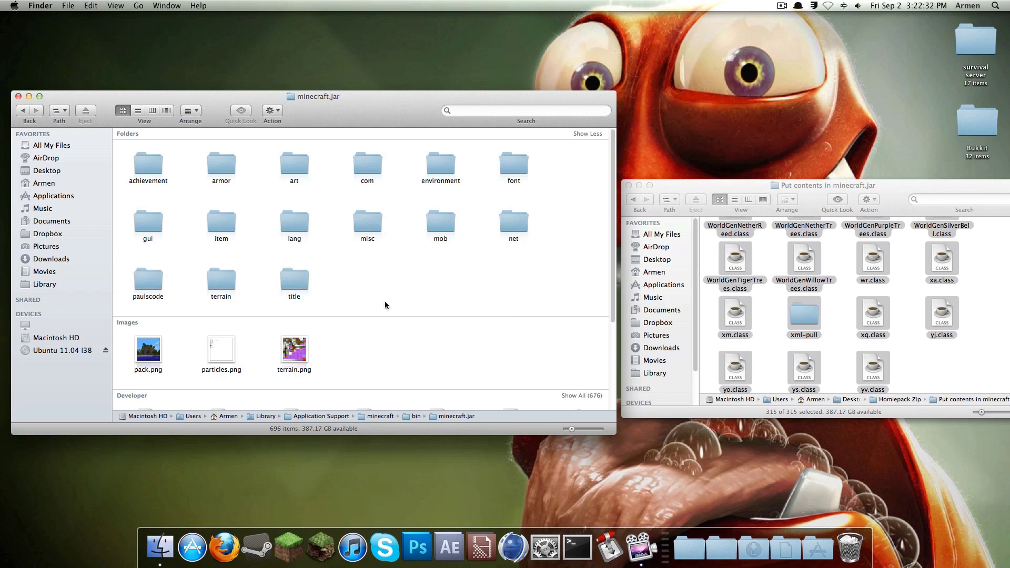
pyautogui.press('super+v')
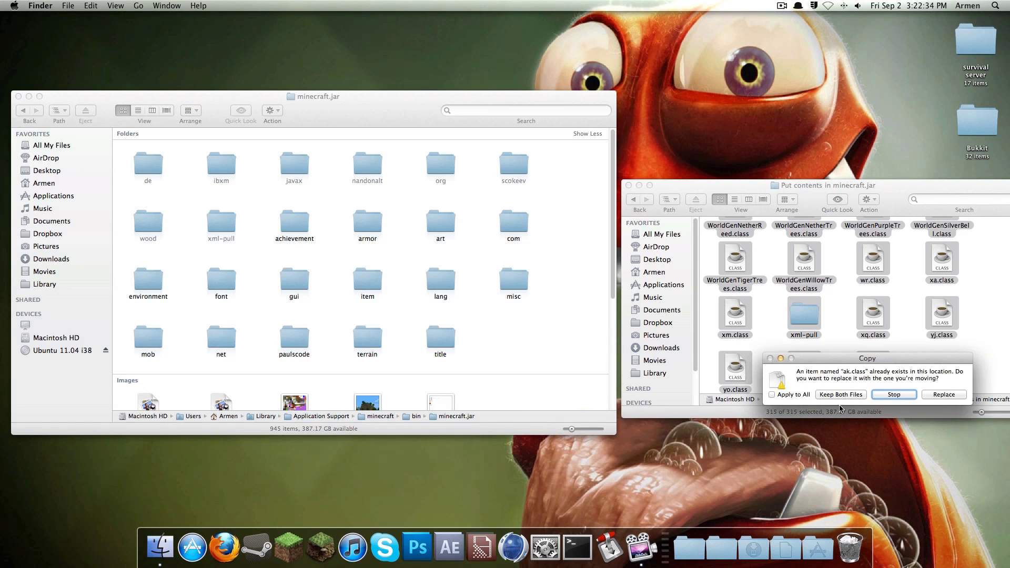
pyautogui.click(806, 397)
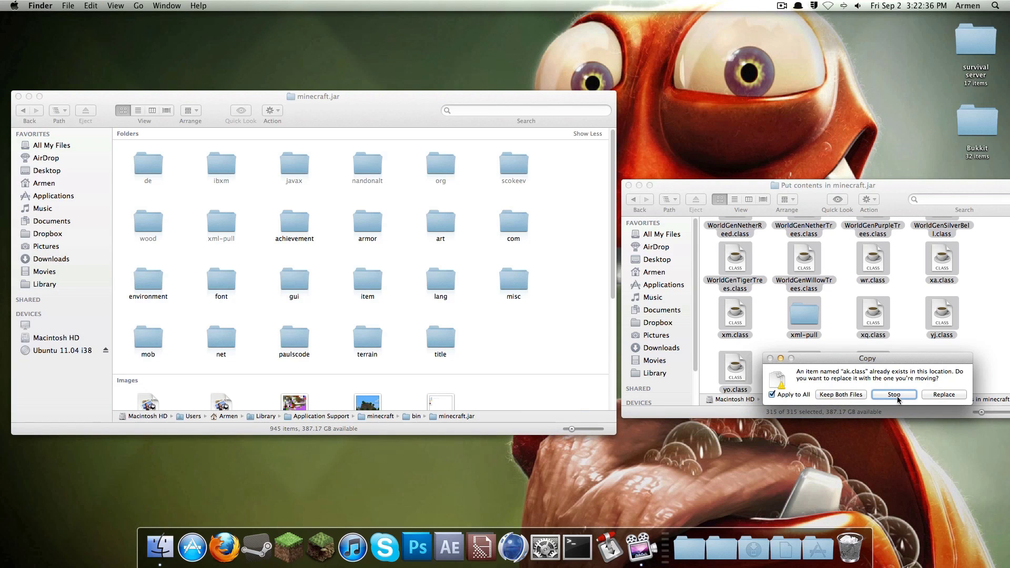
pyautogui.click(942, 394)
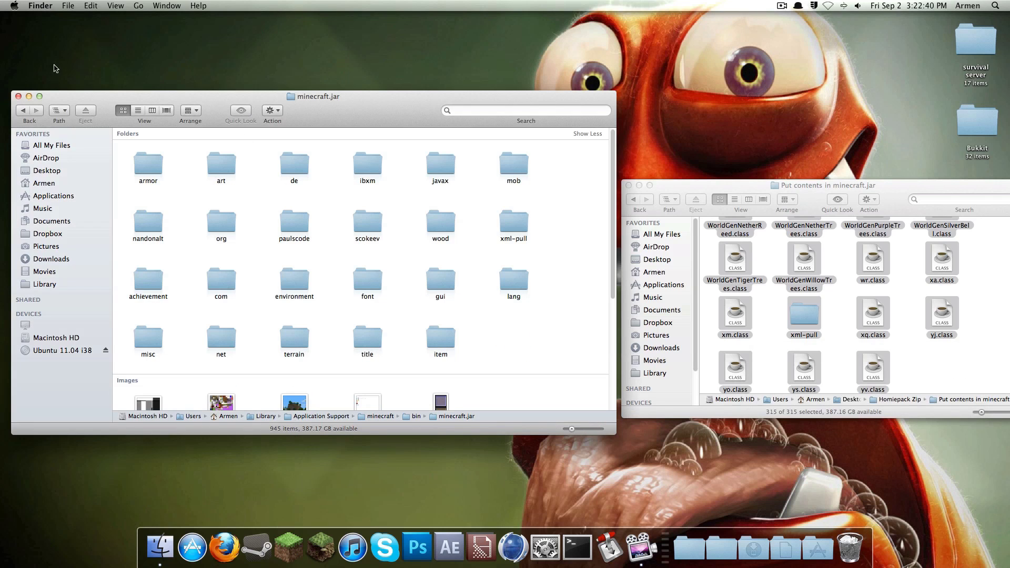
# - Close both Finder windows, relaunch Minecraft, log in, and maximize the game window
pyautogui.click(19, 97)
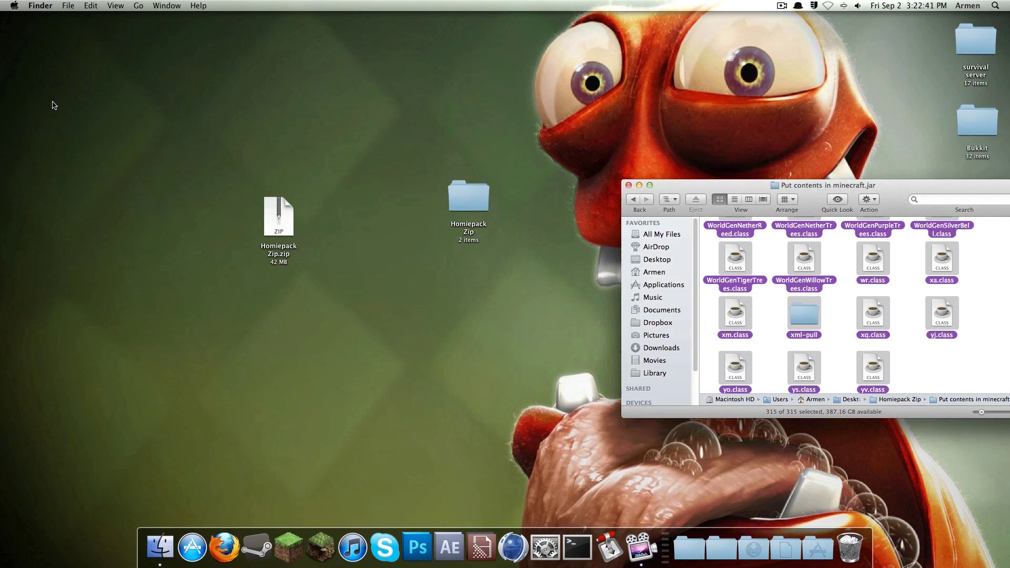
pyautogui.click(629, 187)
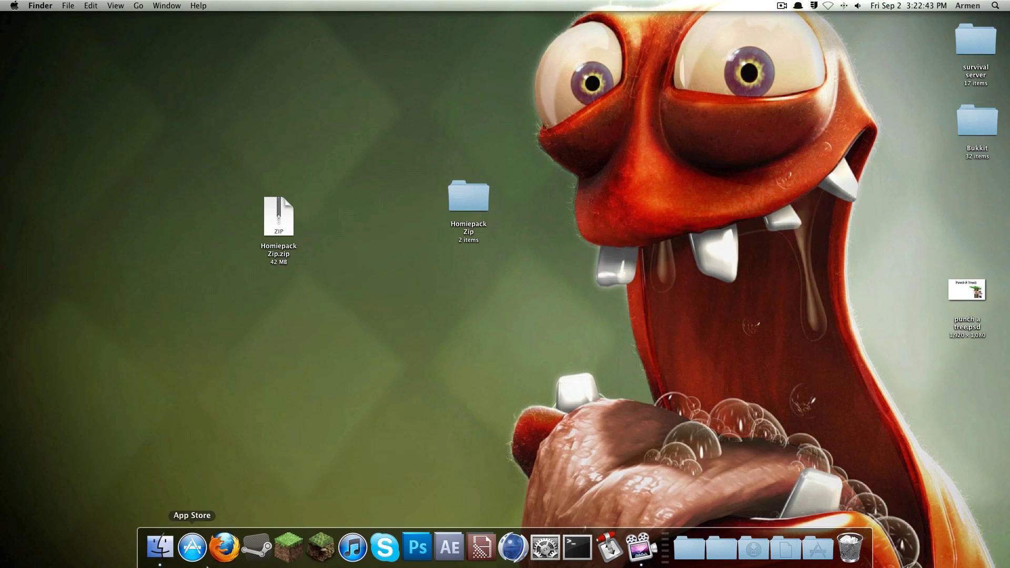
pyautogui.click(286, 545)
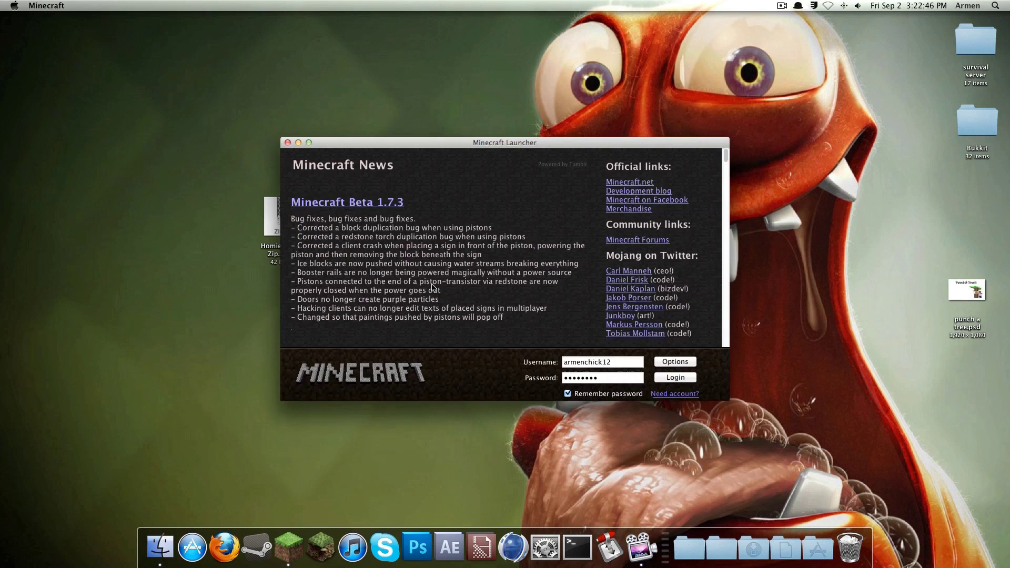
pyautogui.click(666, 376)
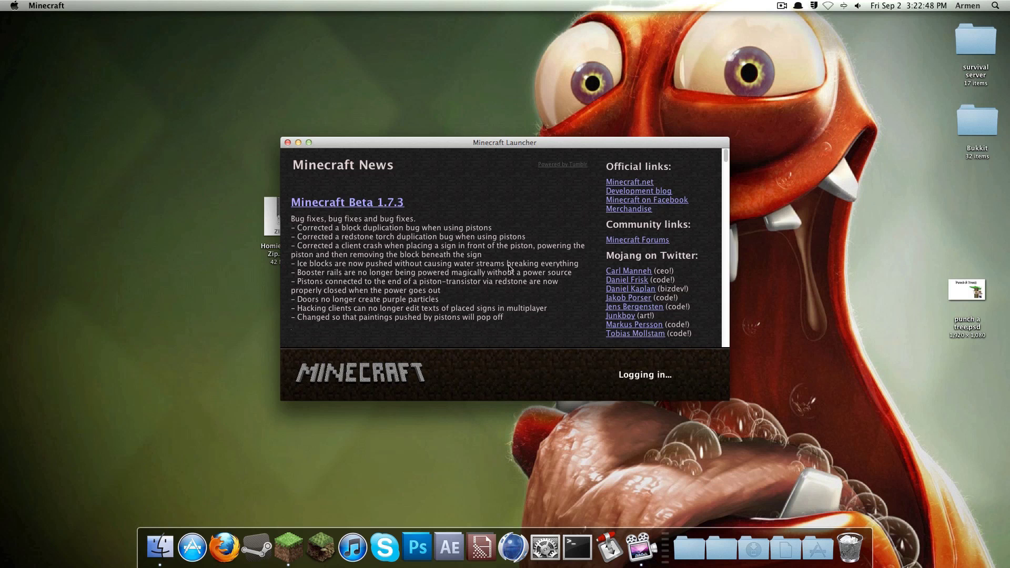
pyautogui.click(309, 142)
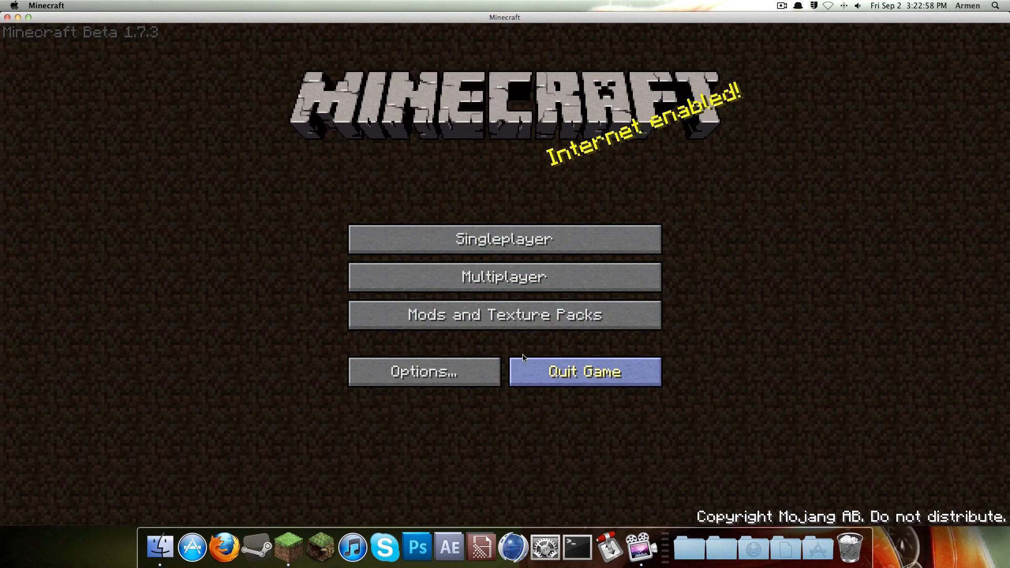
# - Set Normal render distance, Fast graphics, Max FPS performance and 45% mouse sensitivity
pyautogui.click(423, 371)
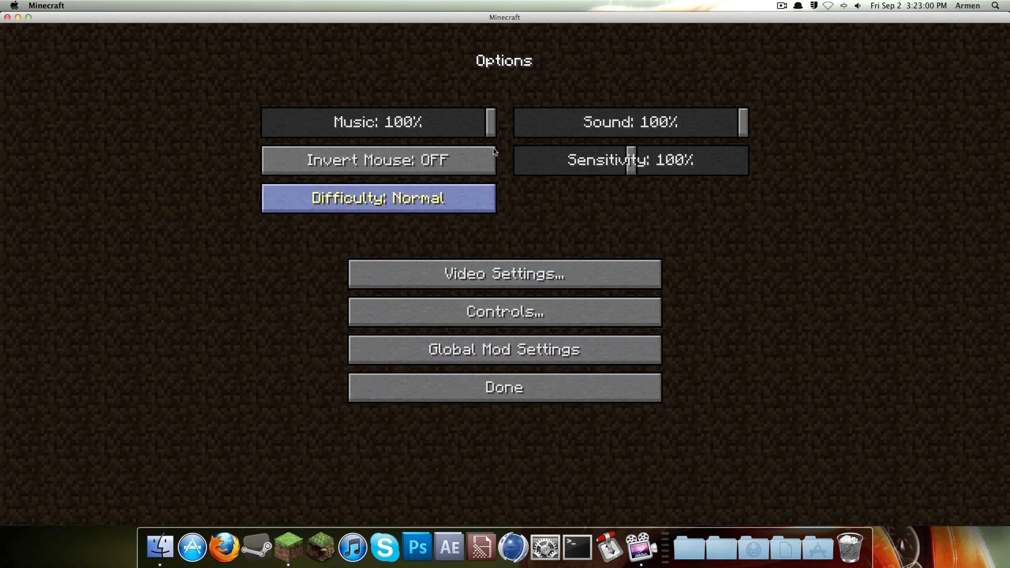
pyautogui.click(504, 274)
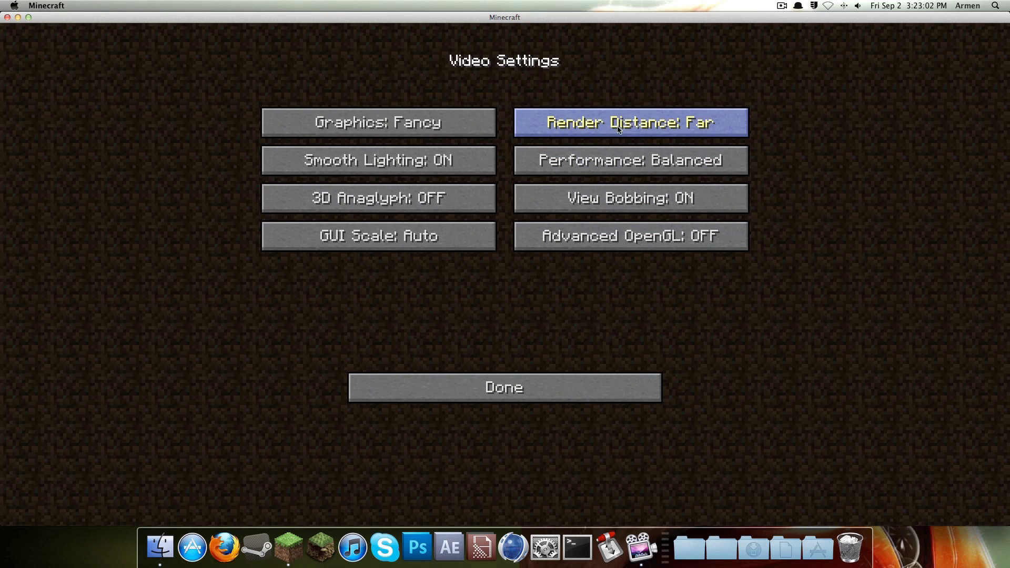
pyautogui.click(615, 125)
pyautogui.click(398, 128)
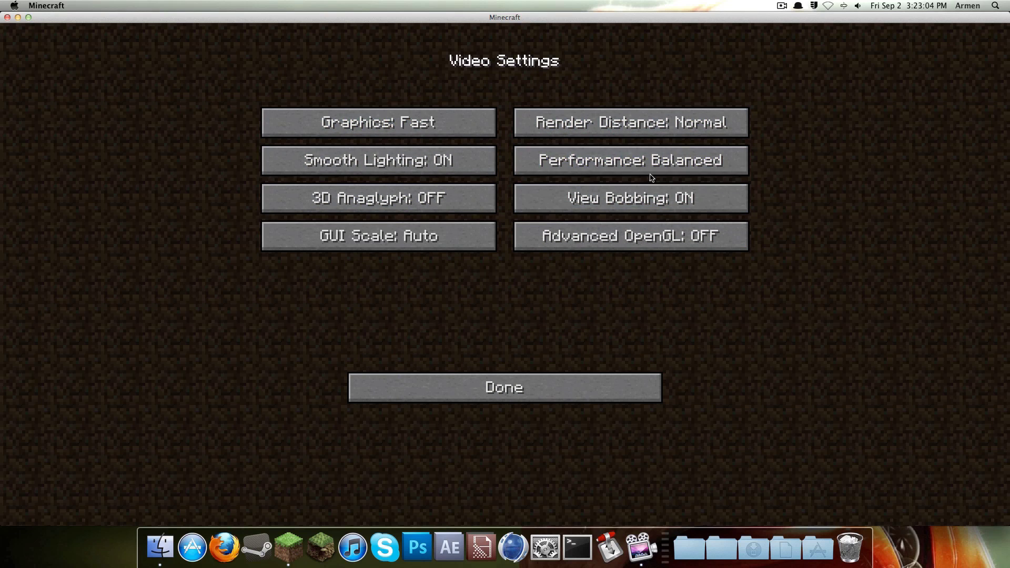
pyautogui.click(662, 161)
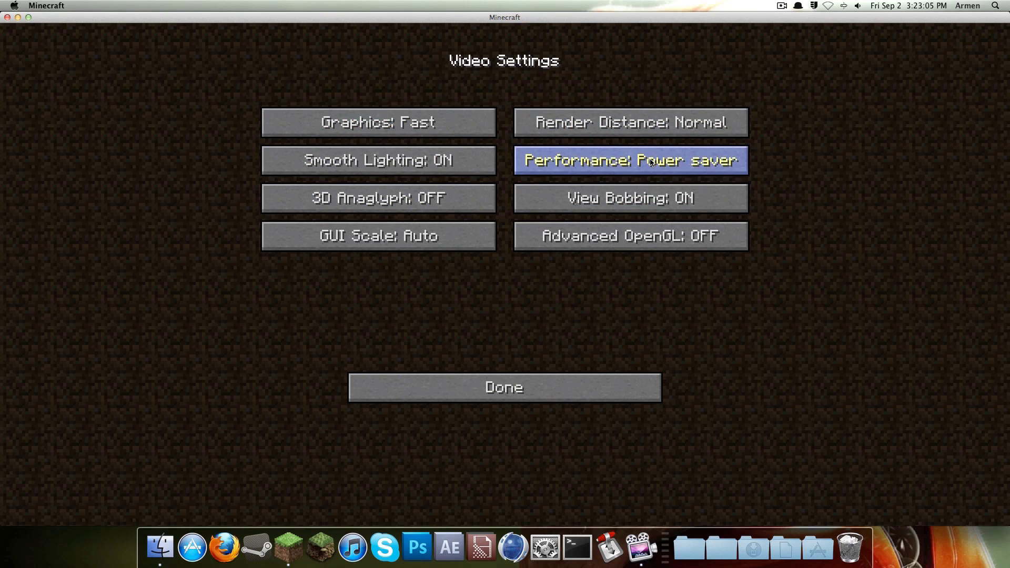
pyautogui.click(466, 388)
pyautogui.click(568, 160)
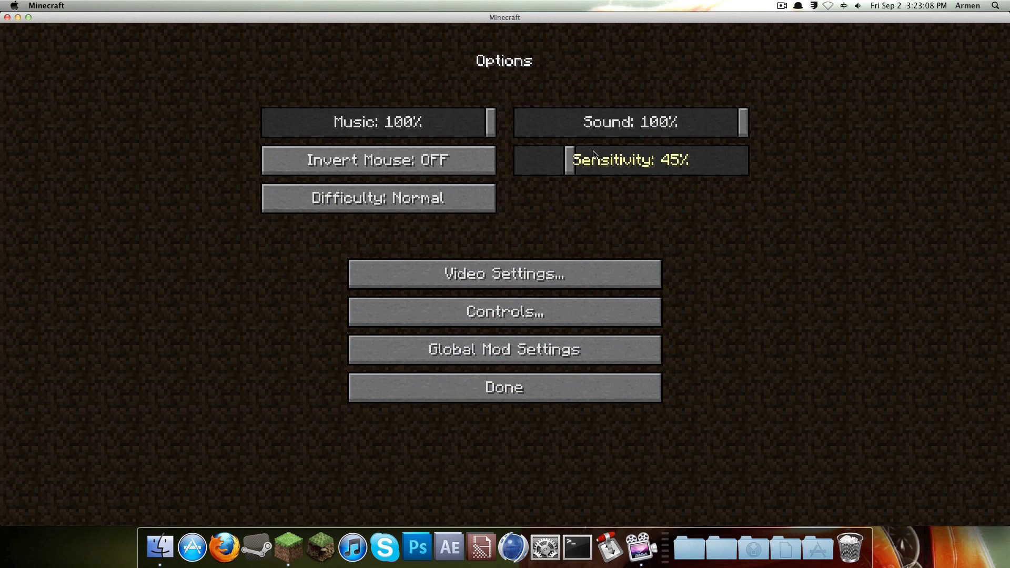
# - Create and generate a new singleplayer world from the title menu
pyautogui.click(481, 394)
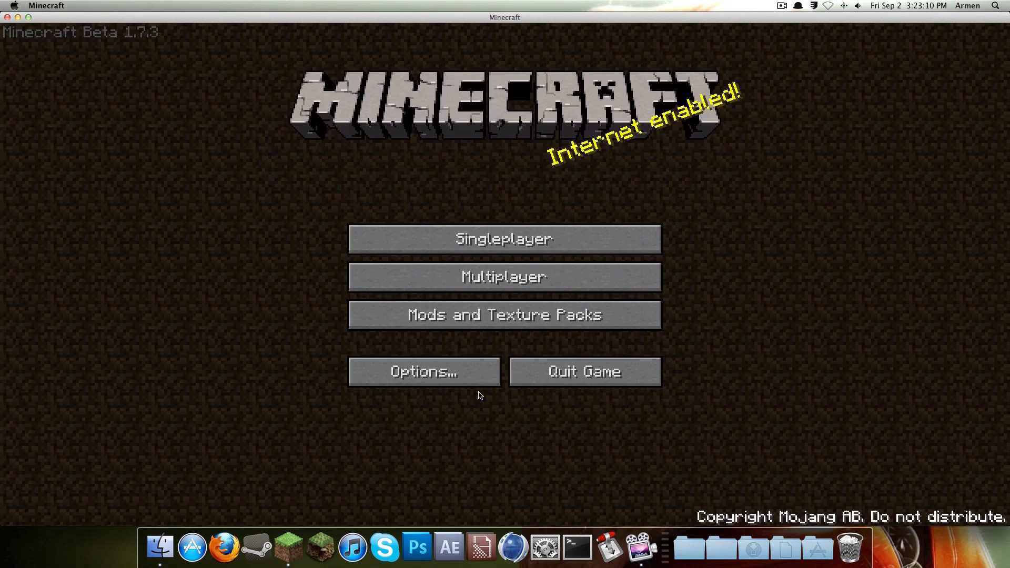
pyautogui.click(470, 244)
pyautogui.click(629, 459)
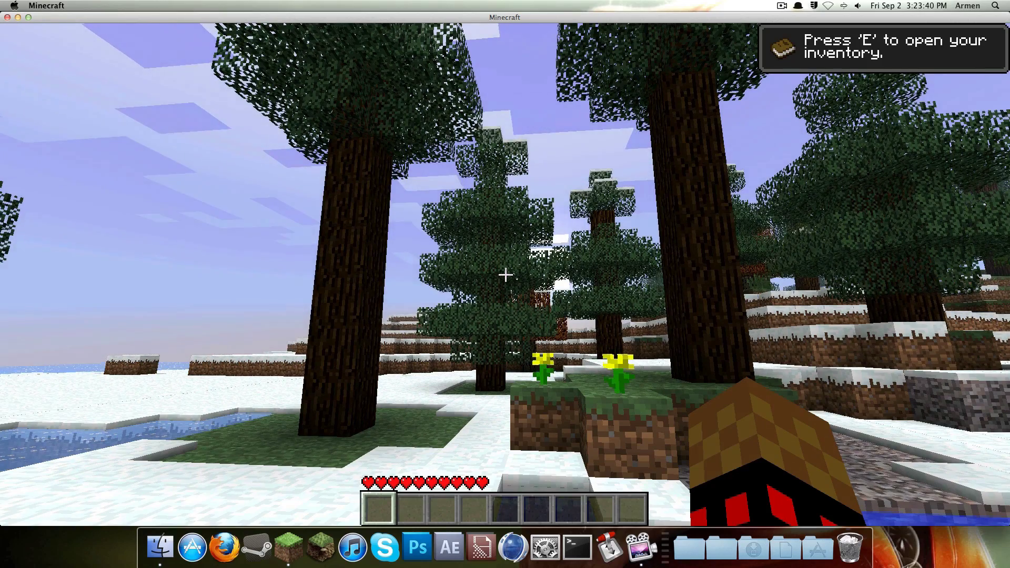
# - Mount the modded horse and switch to third-person view
pyautogui.press('e')
pyautogui.press('e')
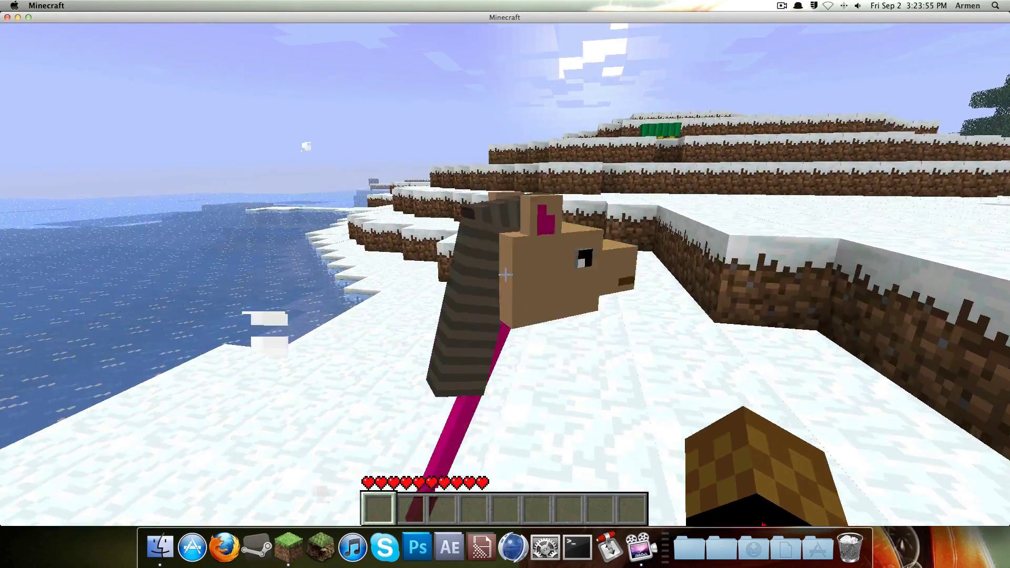
pyautogui.rightClick(504, 274)
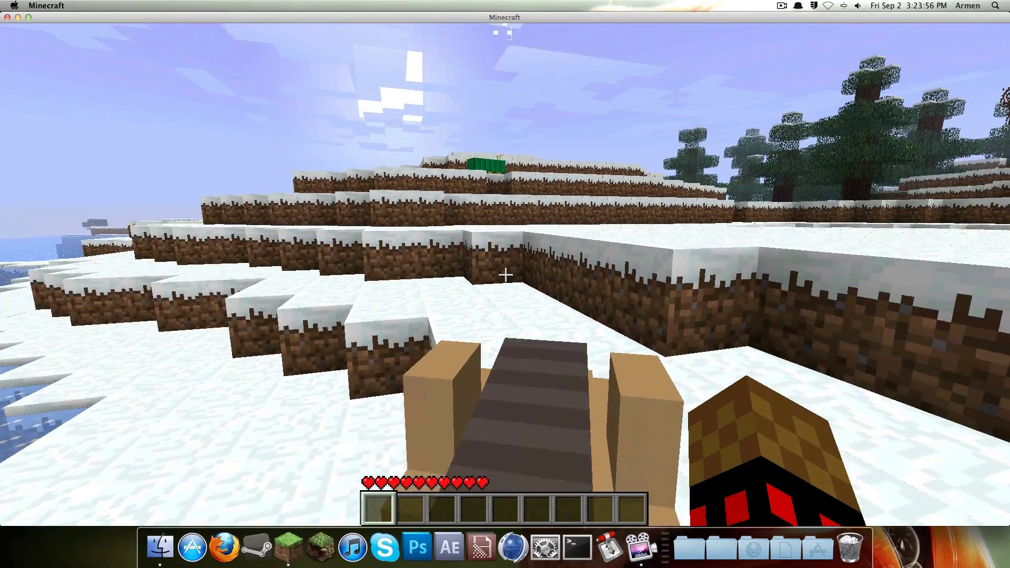
pyautogui.press('F5')
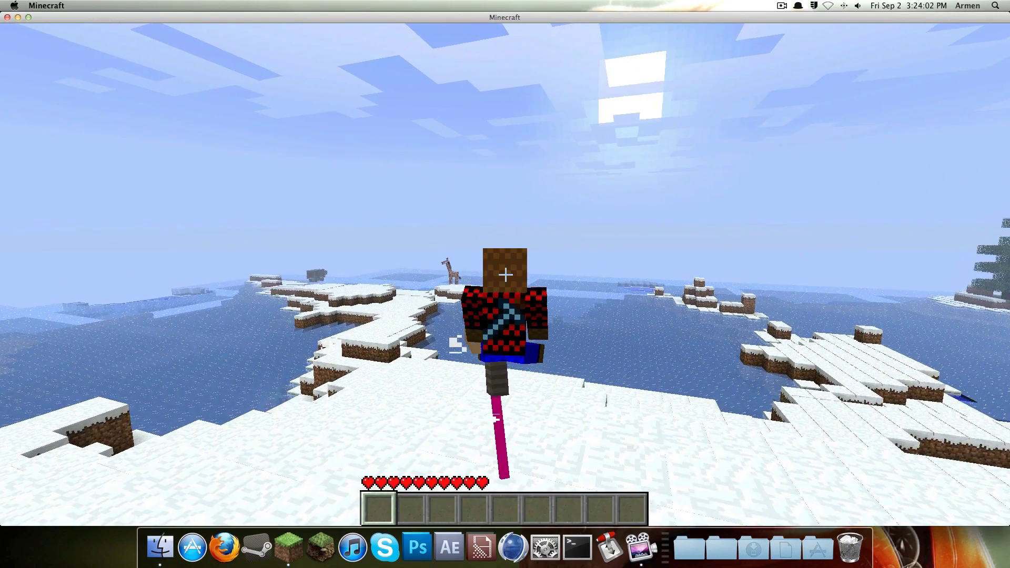
# - Turn sound and music off in the pause-menu options, then resume the game
pyautogui.press('Escape')
pyautogui.click(509, 289)
pyautogui.moveTo(739, 121); pyautogui.dragTo(267, 122)
pyautogui.click(366, 398)
pyautogui.press('Escape')
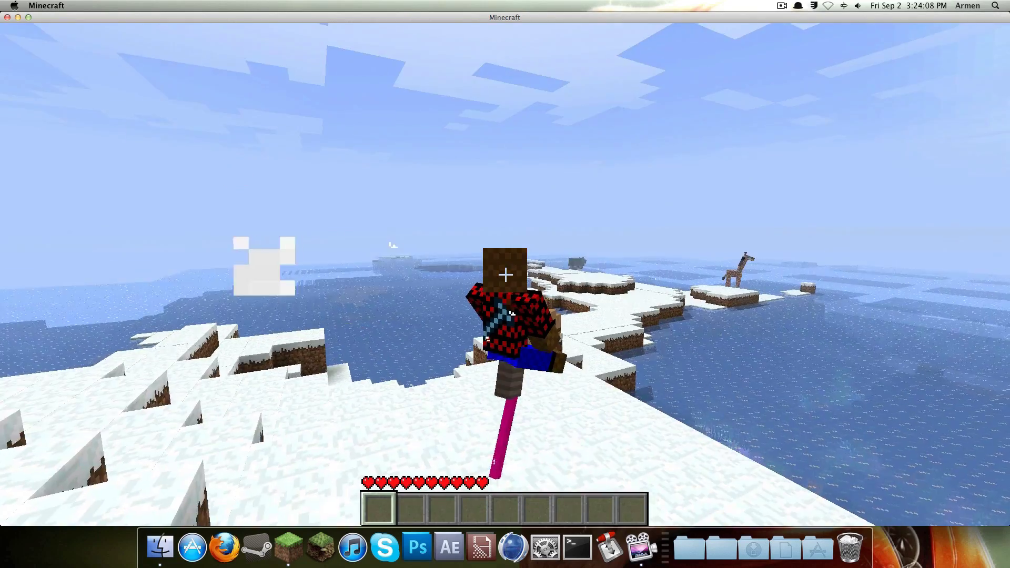
# - Ride the horse across the snow past the giraffe, camel and hippo, and over the water
pyautogui.press('w')
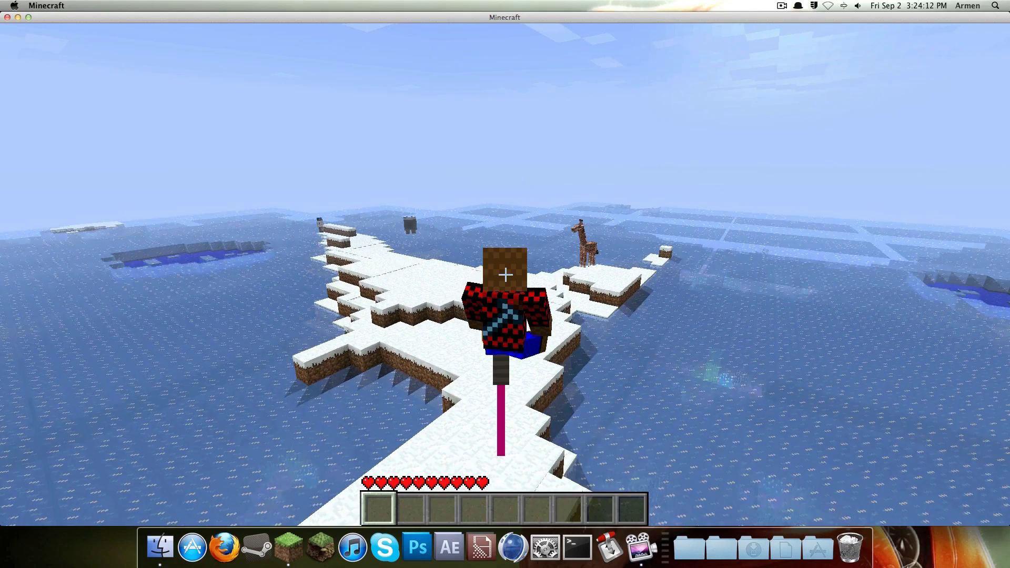
pyautogui.press('w')
pyautogui.press('w')
pyautogui.press('w')
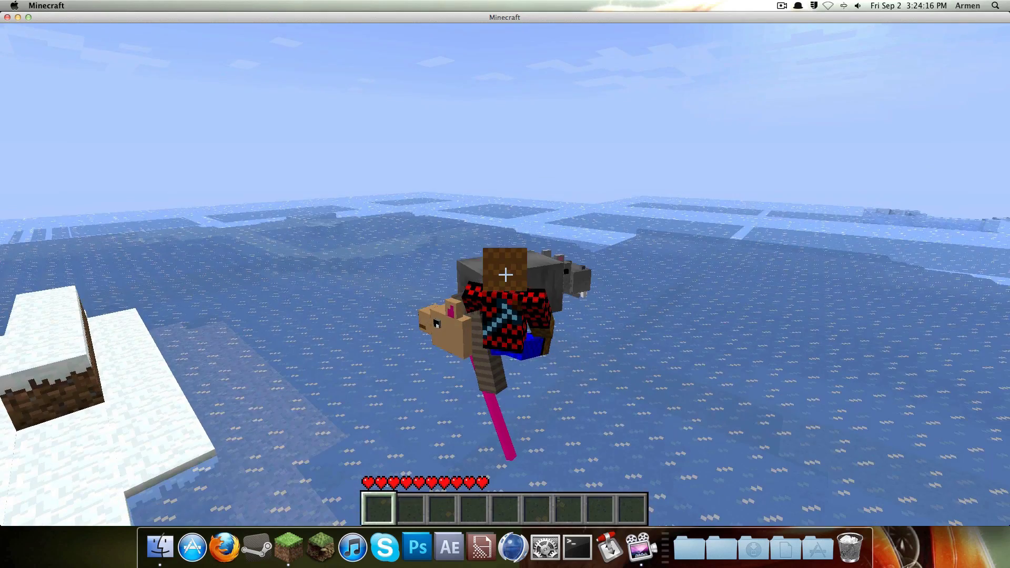
pyautogui.press('w')
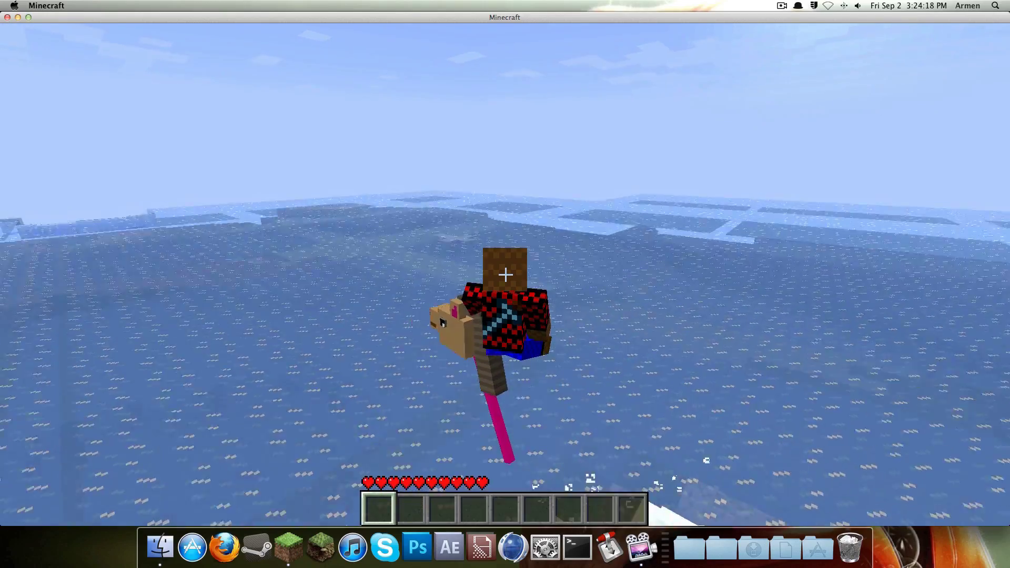
pyautogui.press('w')
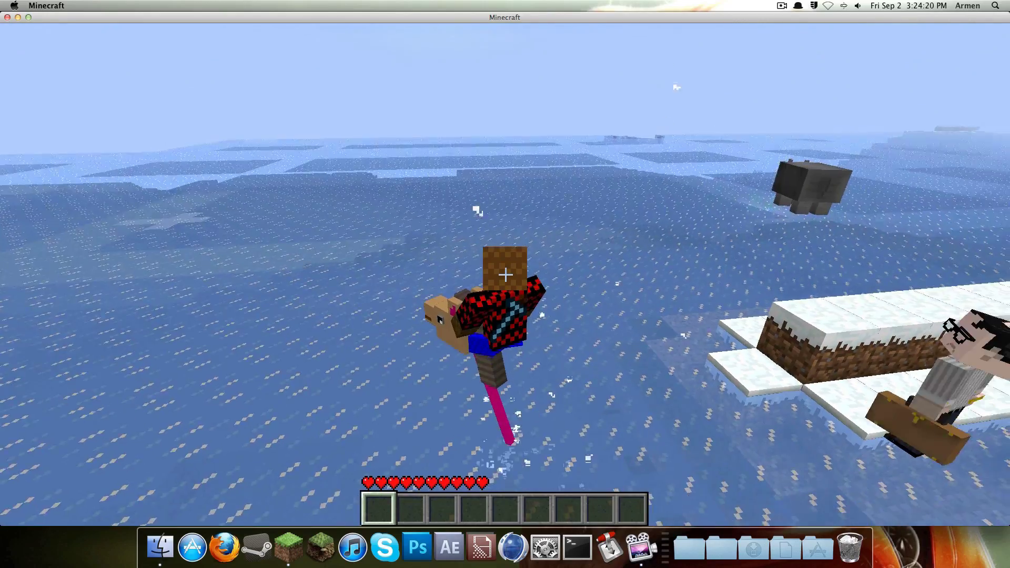
pyautogui.press('w')
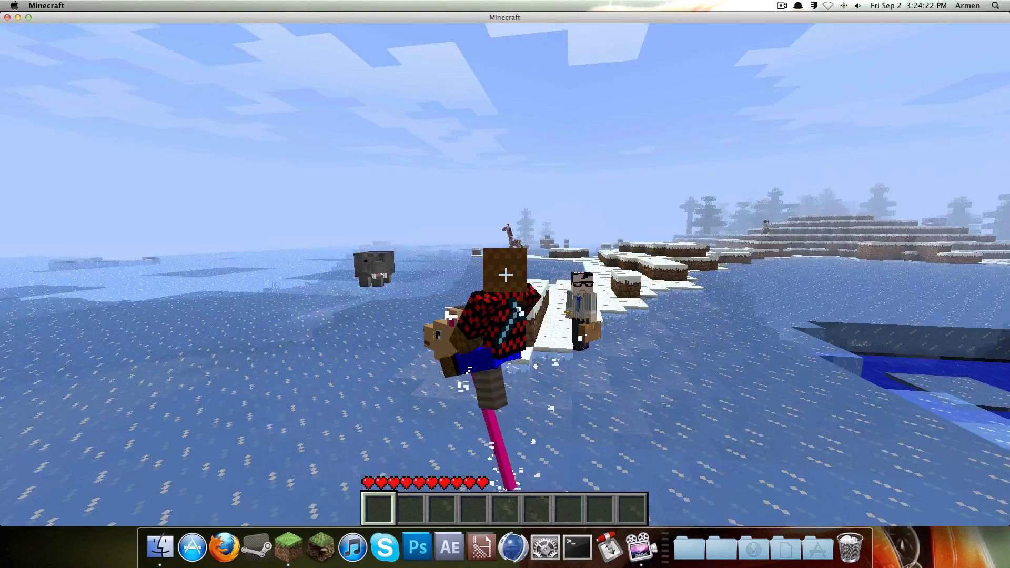
pyautogui.press('w')
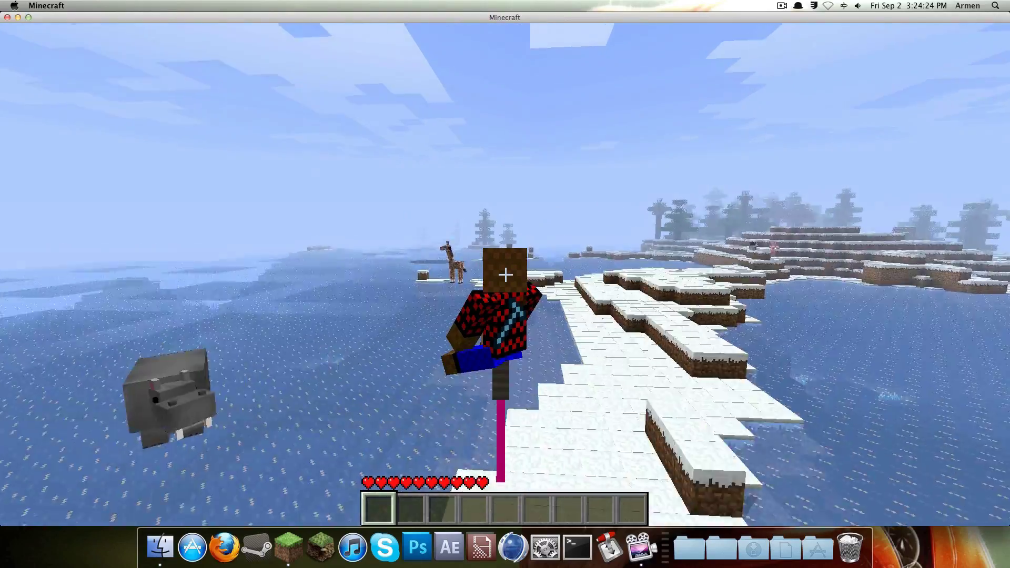